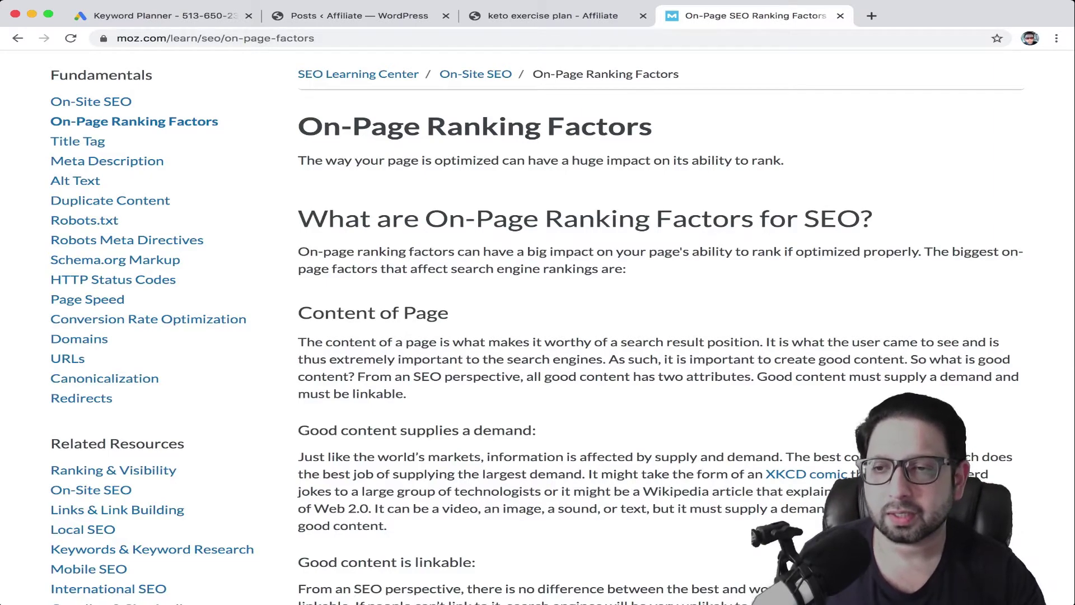
pyautogui.scroll(-4, 538, 336)
pyautogui.scroll(5, 537, 336)
pyautogui.scroll(-1, 537, 336)
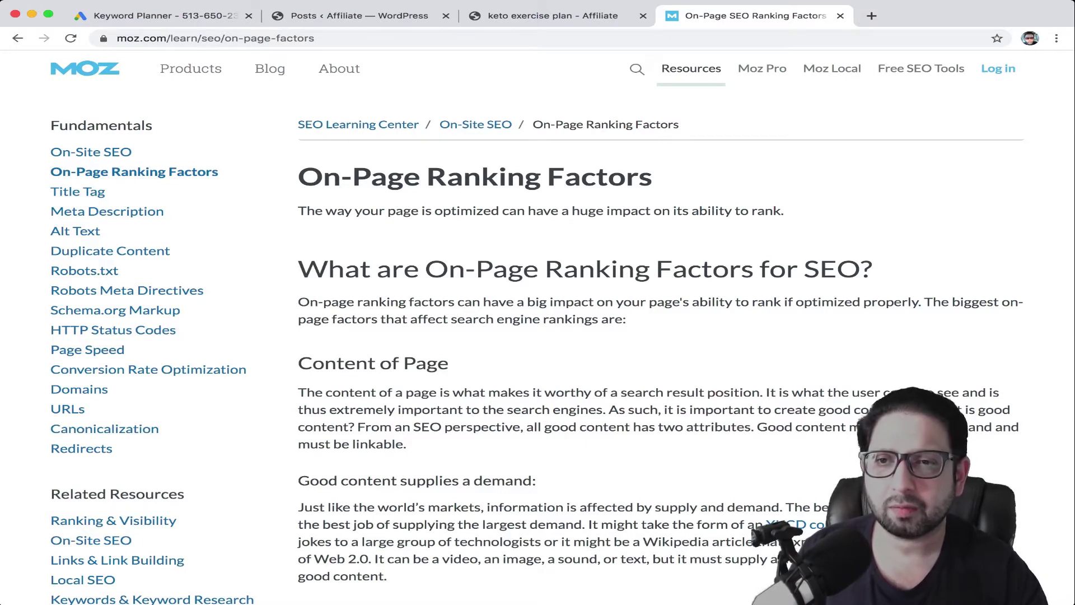
# - Switch to Google Ads Keyword Planner and get new keyword ideas for "keto diet"
pyautogui.click(129, 16)
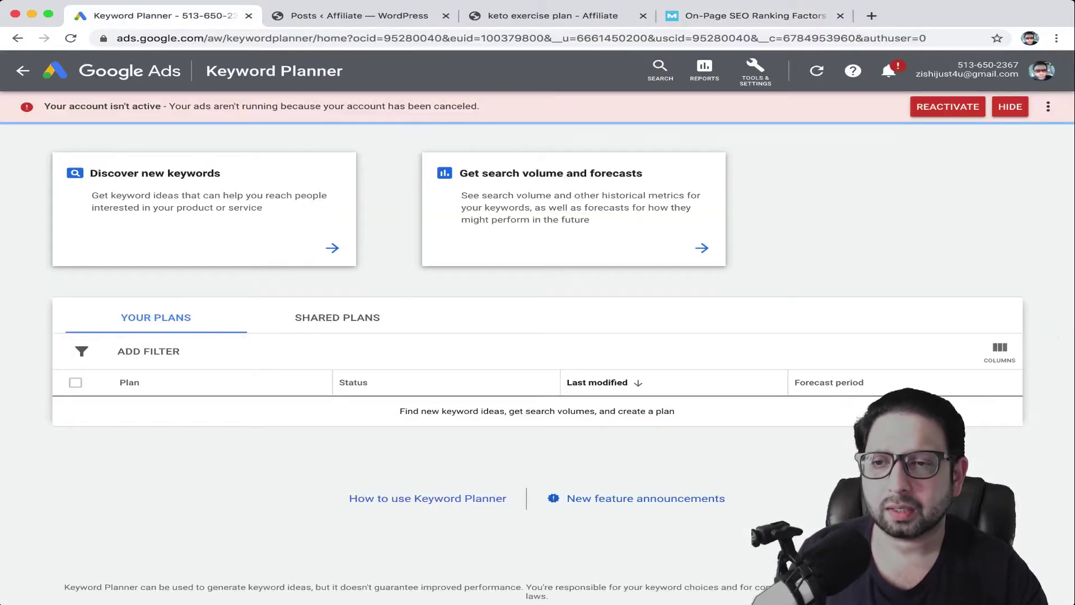
pyautogui.click(204, 209)
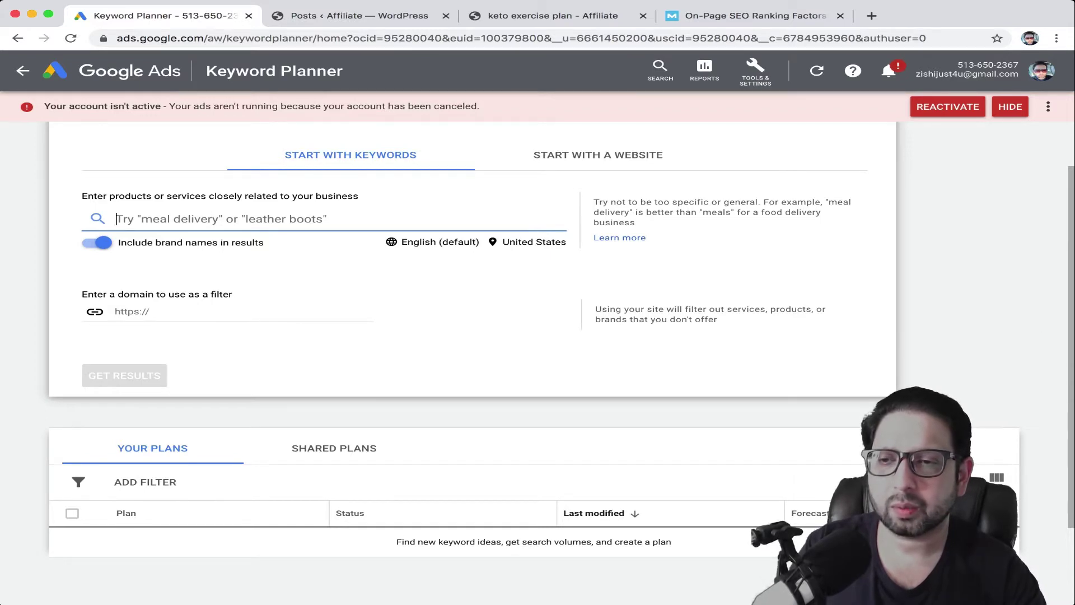
pyautogui.write('keto diet')
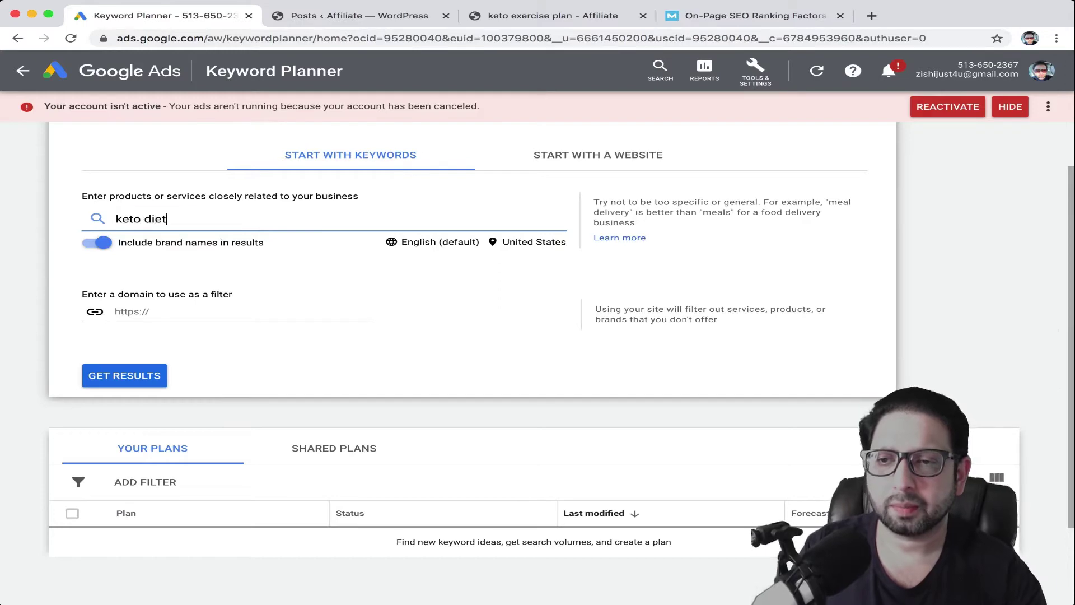
pyautogui.press('Return')
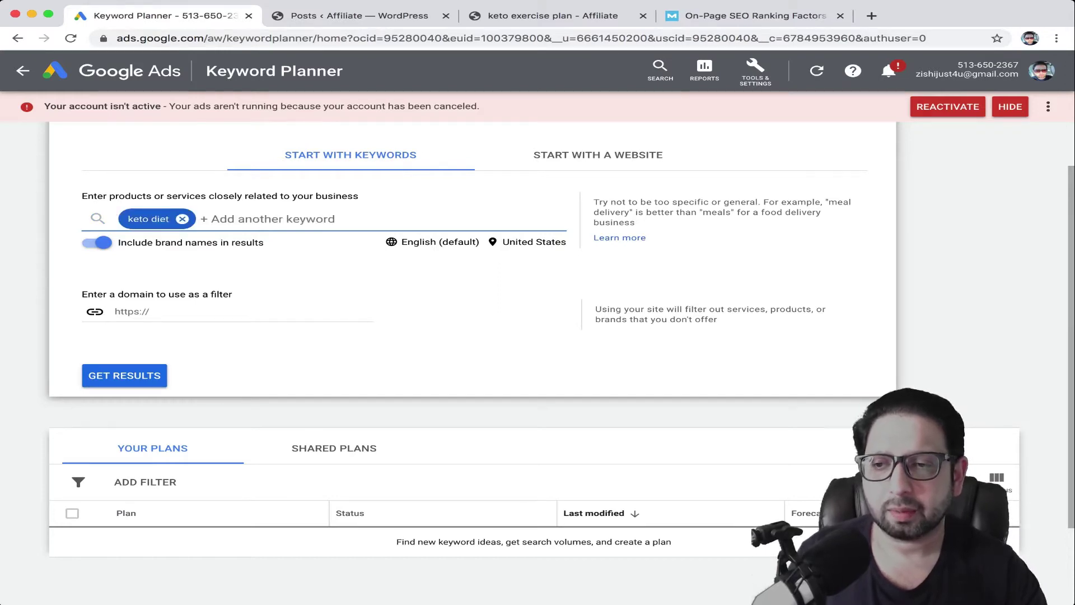
pyautogui.click(125, 376)
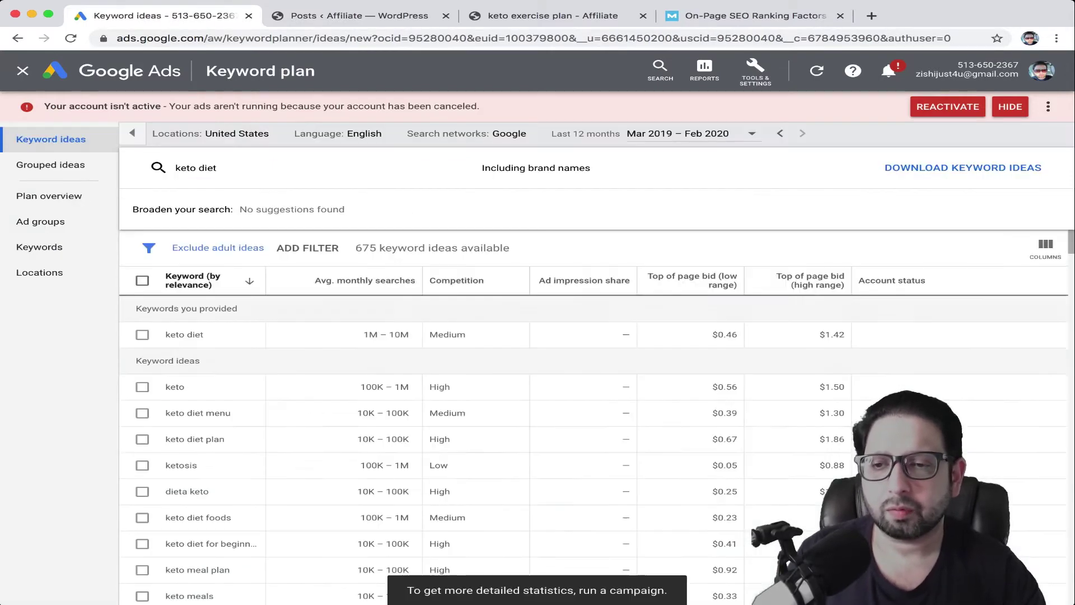
# - Review the keto diet keyword ideas, comparing their average monthly searches and competition levels
pyautogui.scroll(-3, 560, 387)
pyautogui.scroll(2, 560, 387)
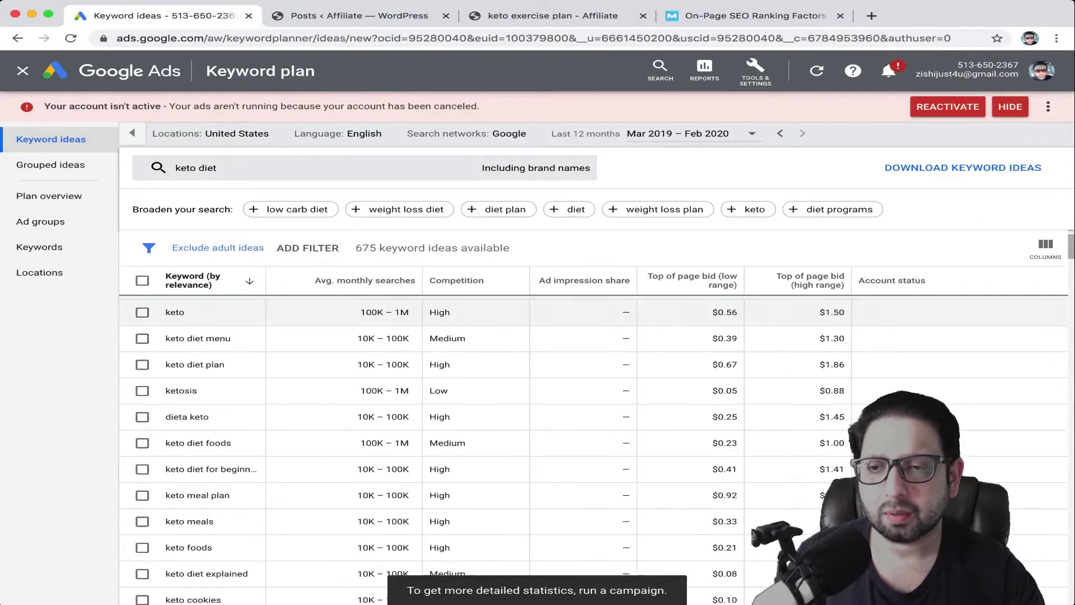
pyautogui.scroll(-3, 561, 387)
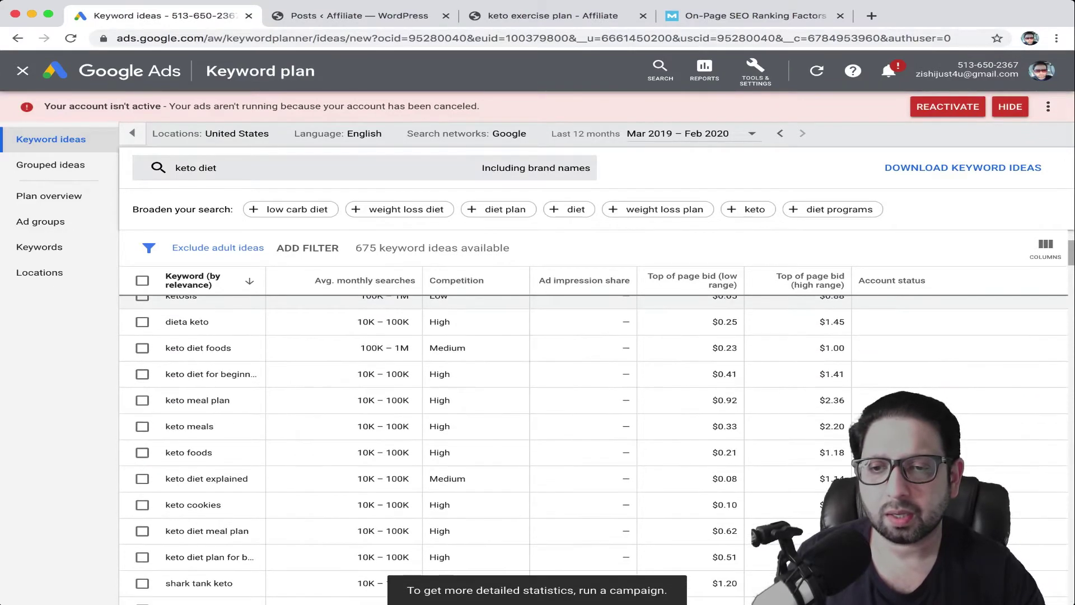
pyautogui.scroll(-8, 560, 387)
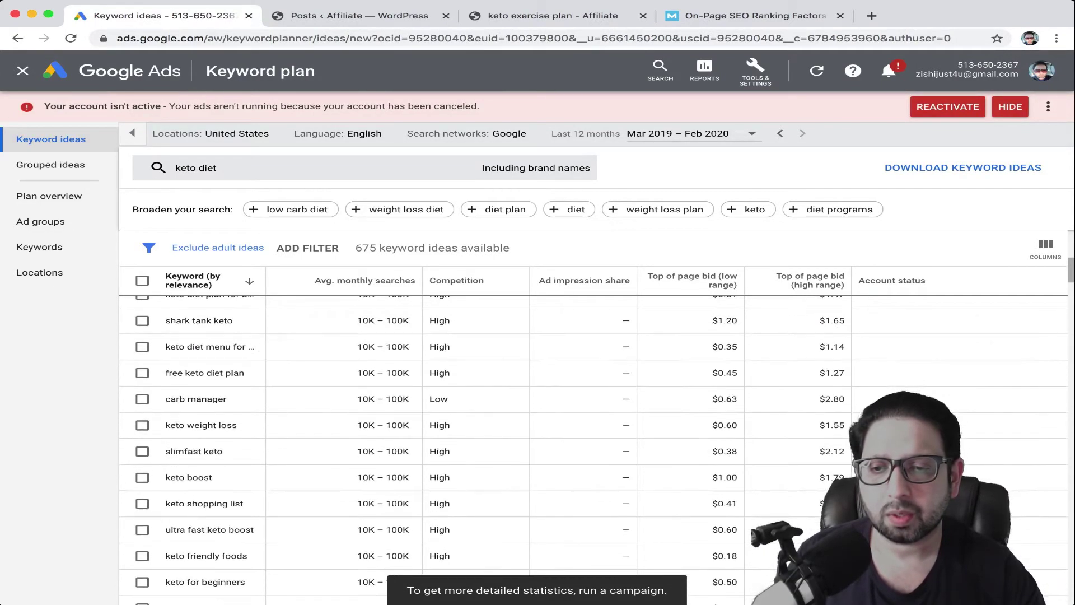
pyautogui.scroll(-10, 560, 399)
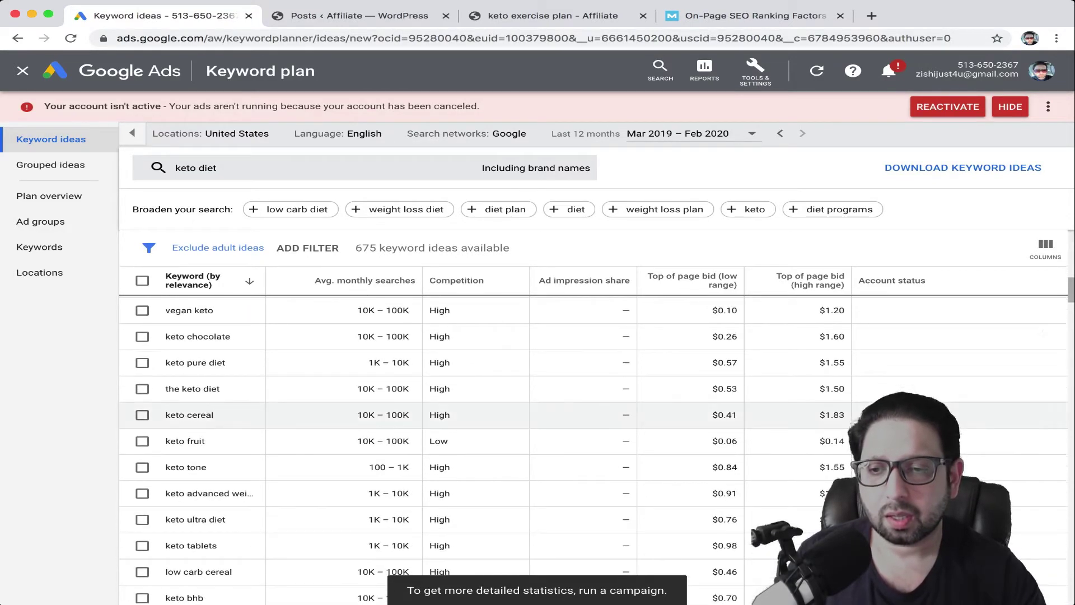
pyautogui.scroll(-3, 560, 443)
pyautogui.scroll(-8, 560, 436)
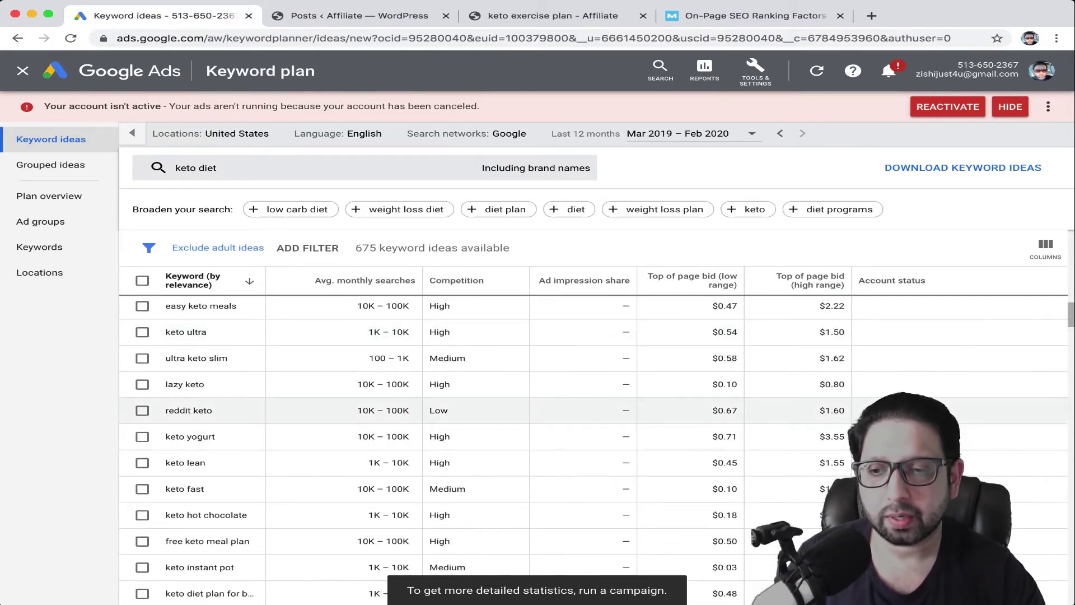
pyautogui.scroll(-6, 560, 436)
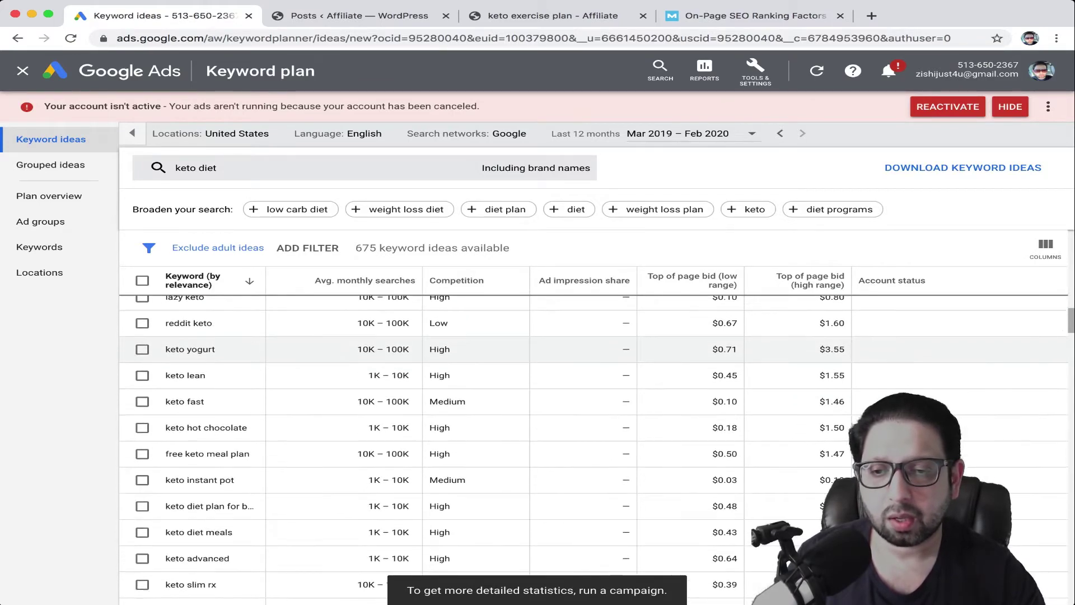
pyautogui.scroll(-7, 560, 414)
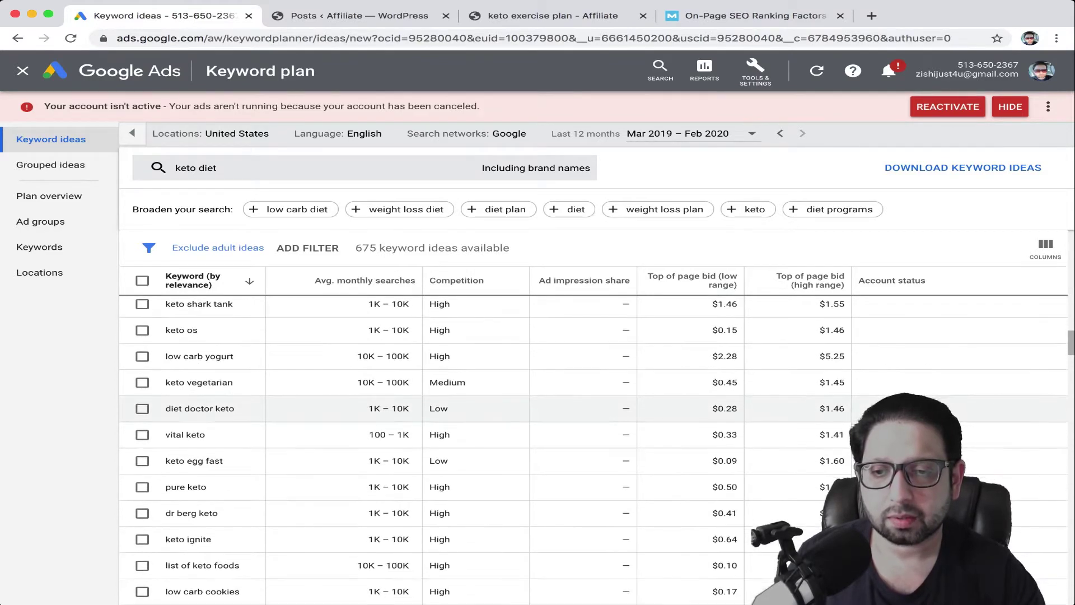
pyautogui.scroll(-4, 560, 415)
pyautogui.scroll(-4, 560, 415)
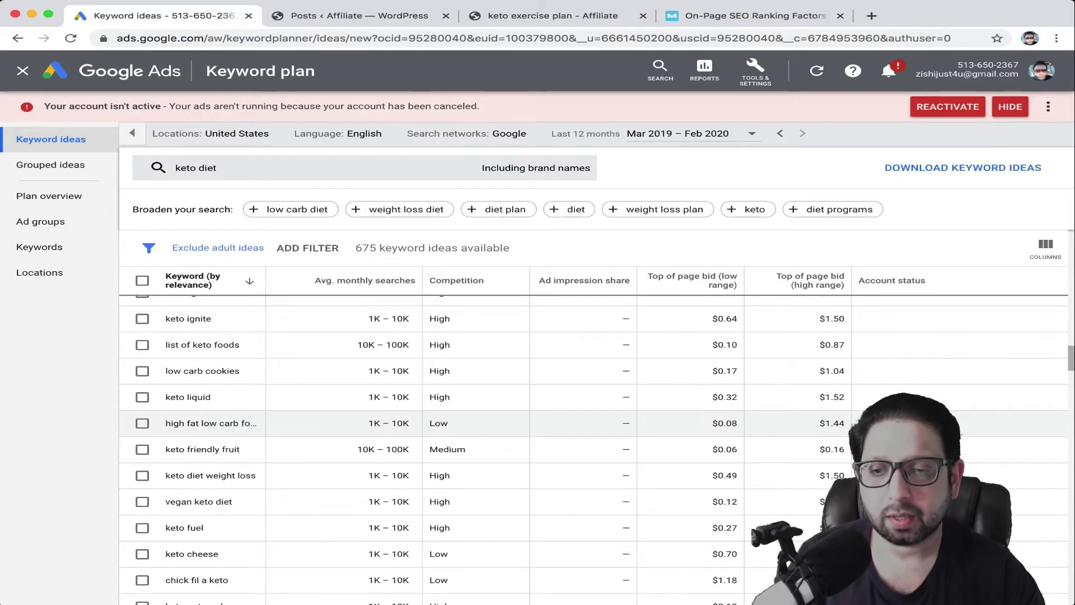
pyautogui.scroll(-4, 560, 428)
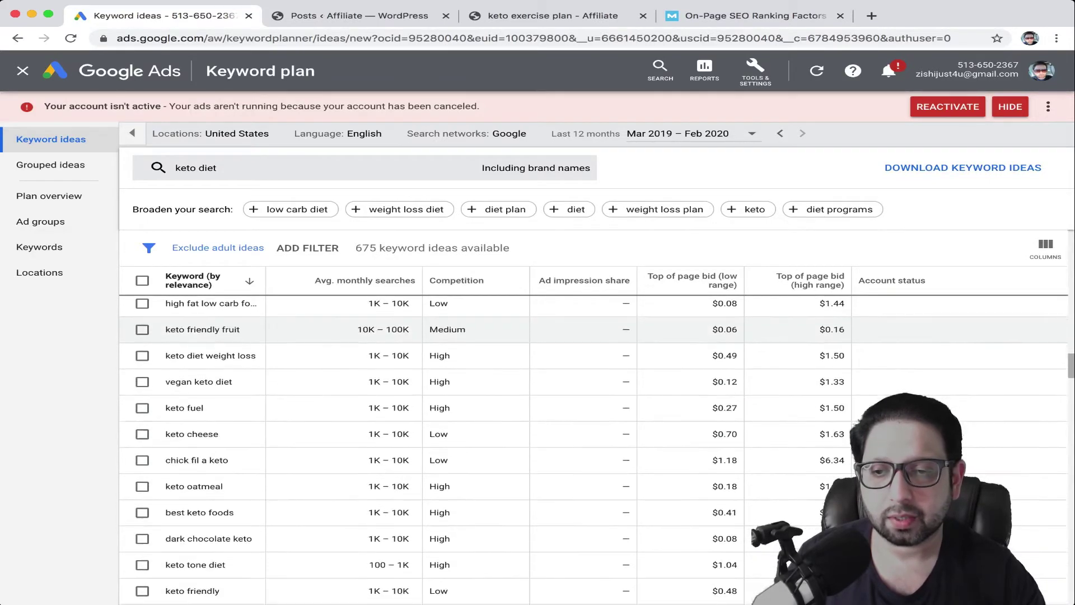
pyautogui.scroll(-5, 560, 434)
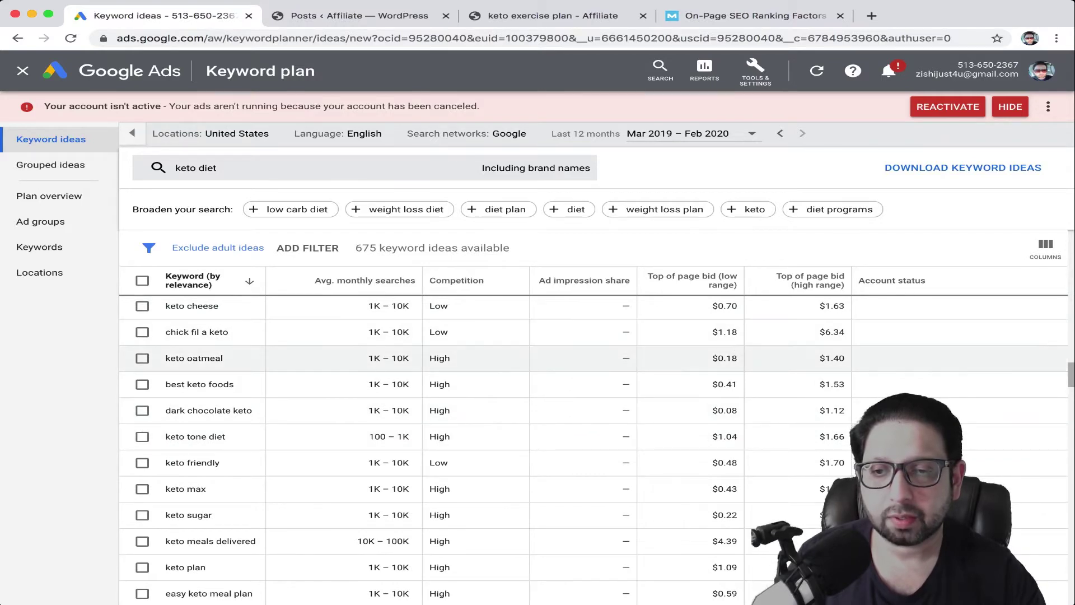
pyautogui.scroll(-3, 560, 369)
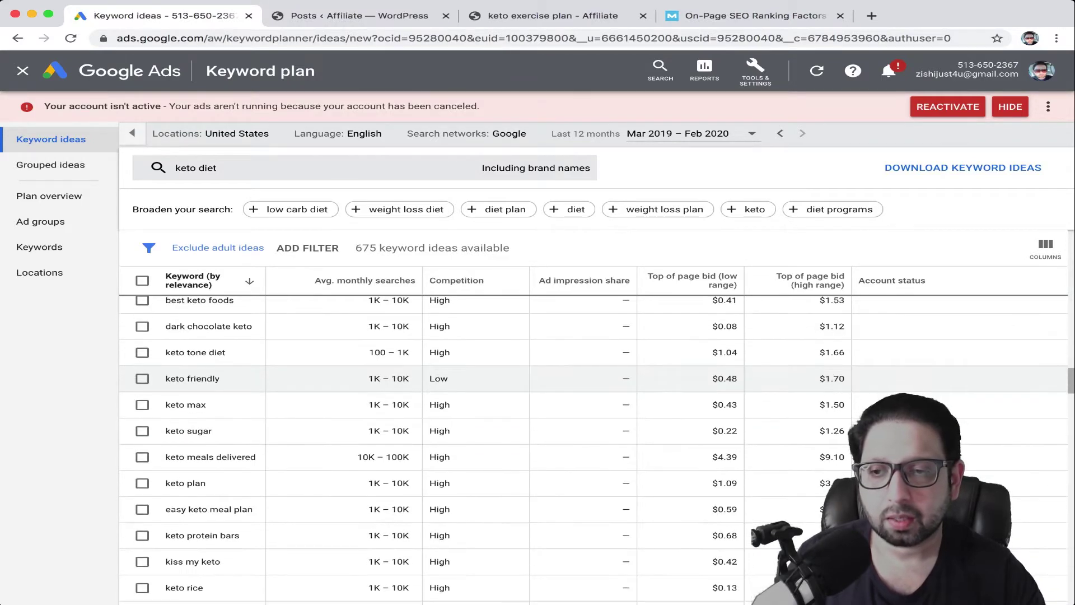
pyautogui.scroll(-9, 560, 378)
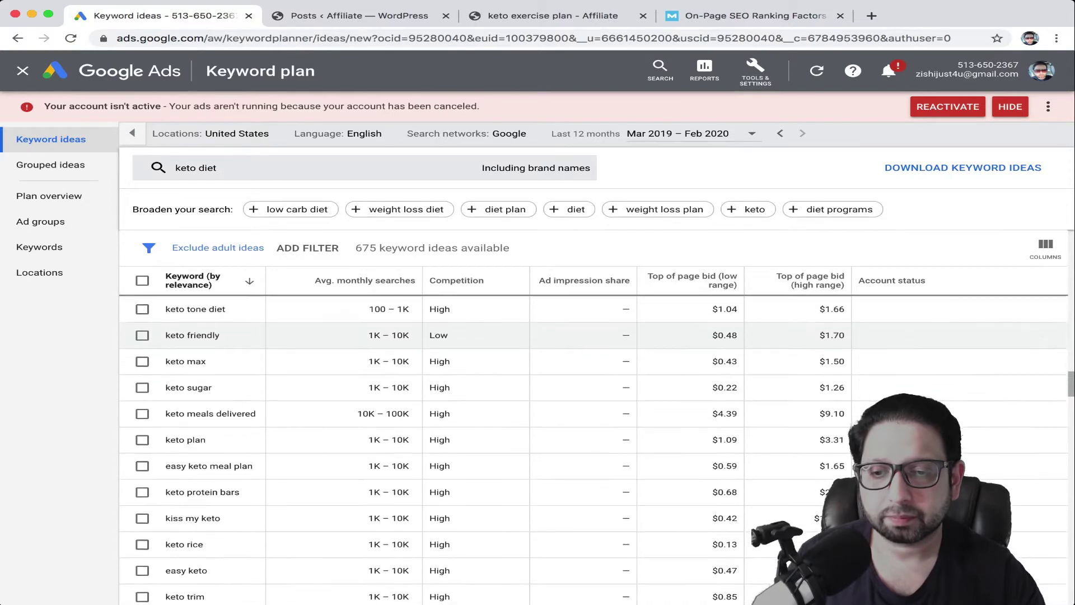
pyautogui.scroll(-8, 560, 343)
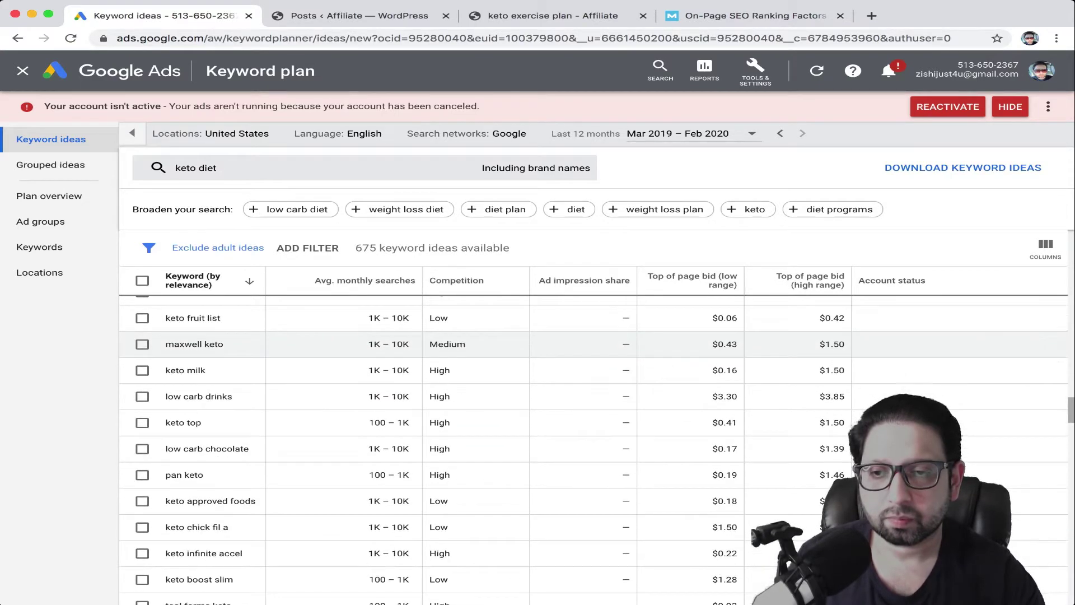
pyautogui.scroll(-3, 561, 370)
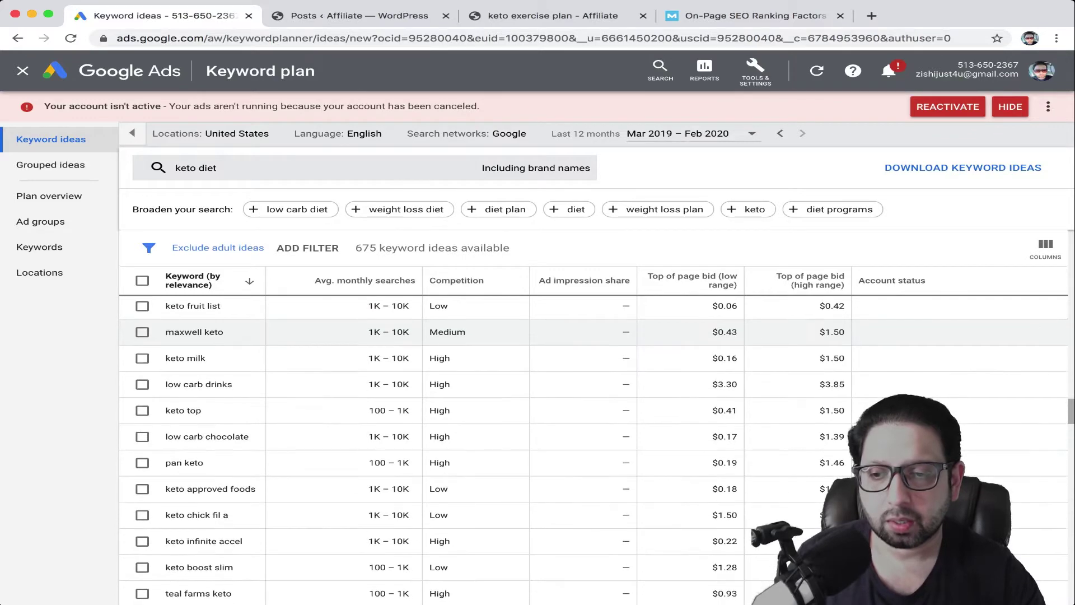
pyautogui.scroll(-4, 560, 392)
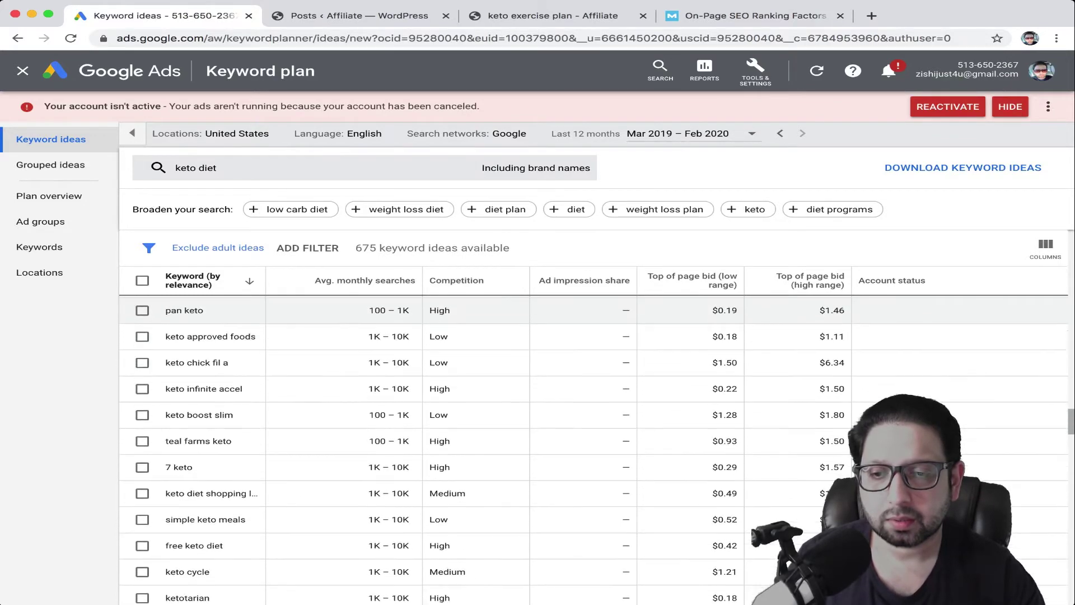
# - Highlight the keywords "keto approved foods" and "keto chick fil a", check further ideas, and return to the start of the list
pyautogui.scroll(1, 560, 431)
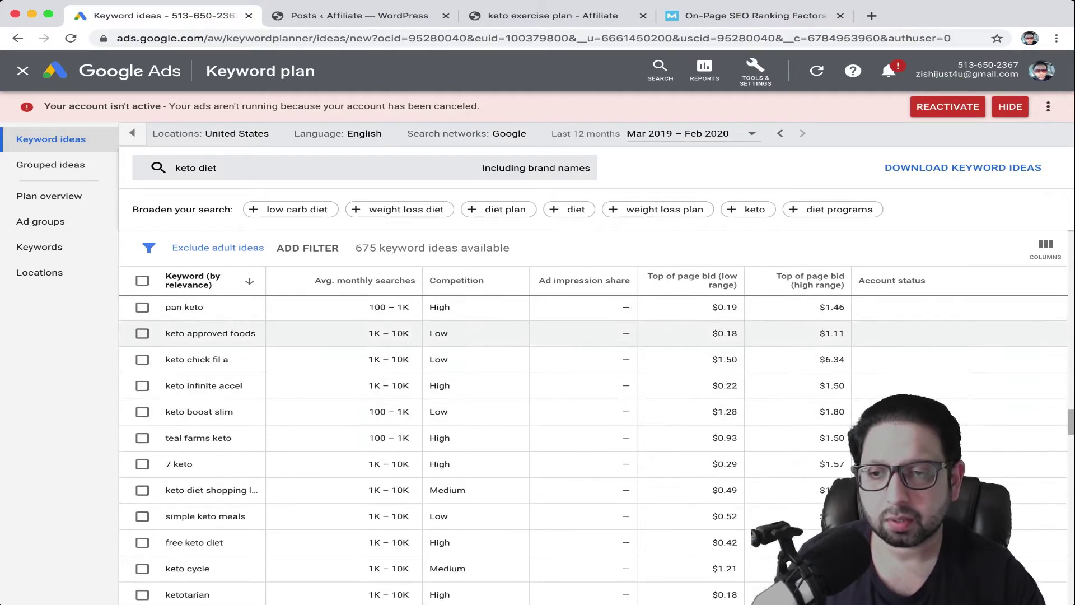
pyautogui.moveTo(165, 334); pyautogui.dragTo(256, 334)
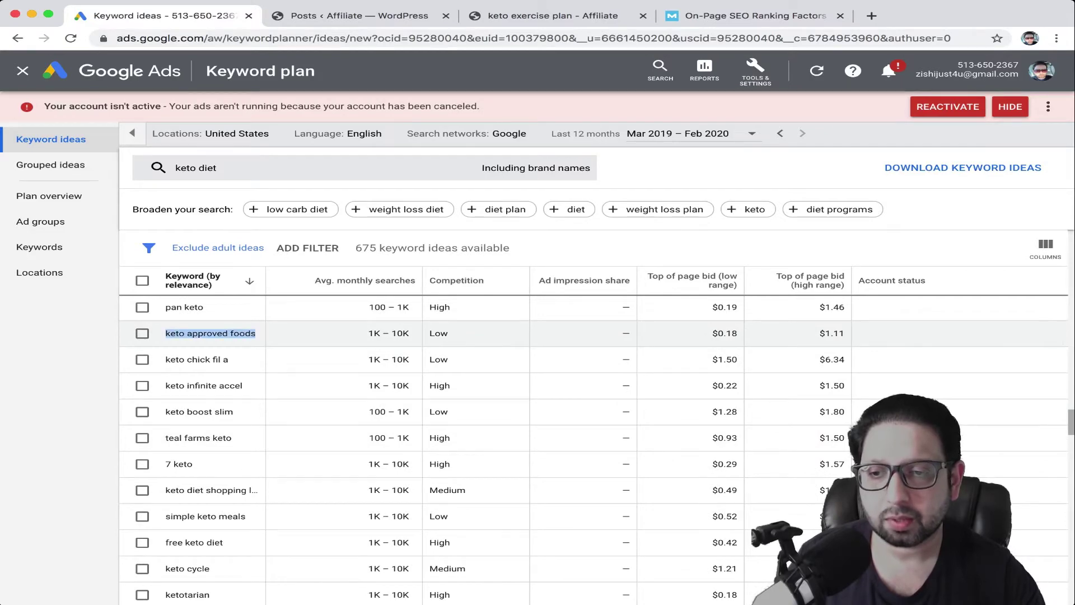
pyautogui.moveTo(165, 360); pyautogui.dragTo(228, 360)
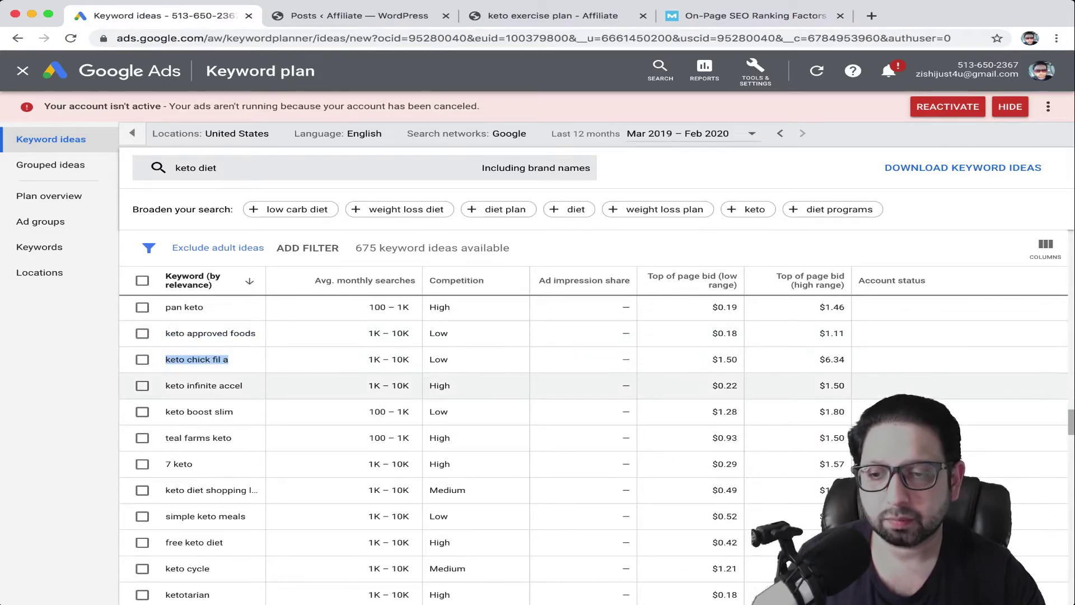
pyautogui.scroll(-5, 560, 448)
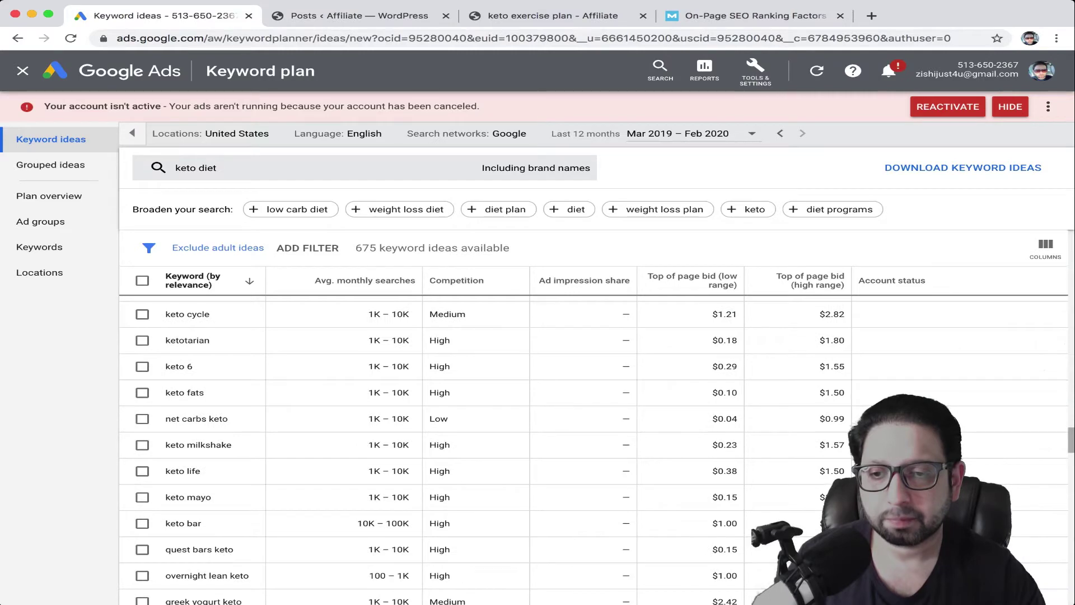
pyautogui.scroll(-15, 560, 448)
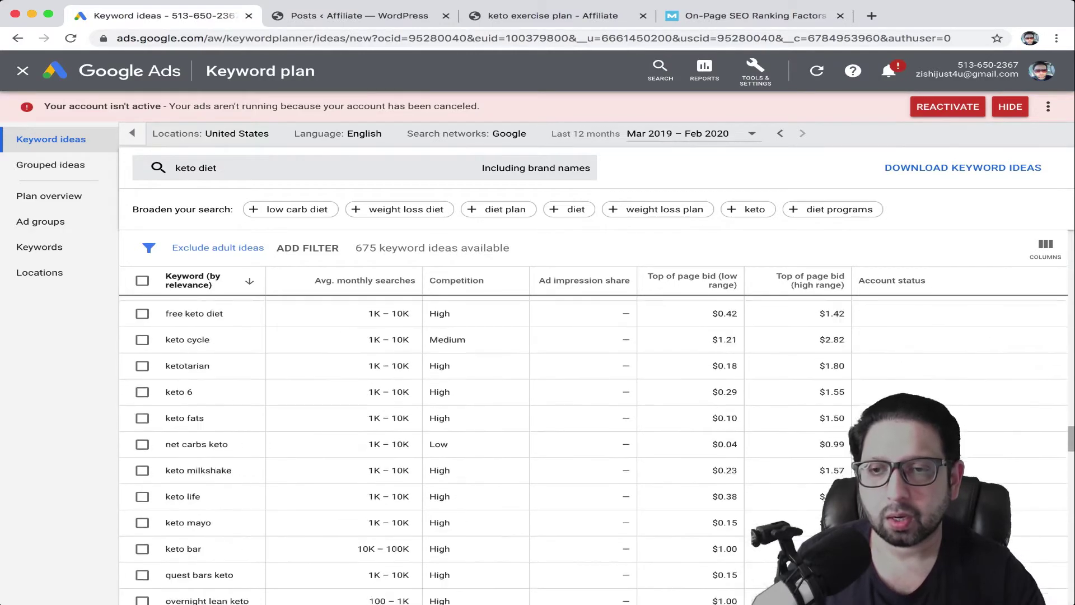
pyautogui.scroll(20, 560, 448)
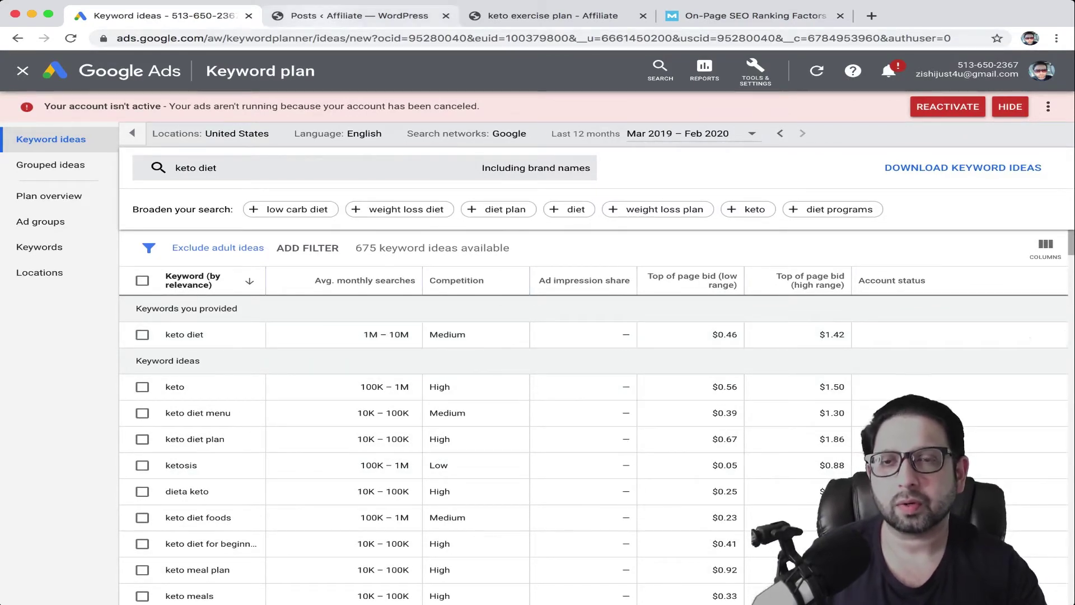
# - Open the "keto exercise plan" post for editing in WordPress, and place the Moz article's browser tab before the published post's tab
pyautogui.hotkey('ctrl', 'Tab')
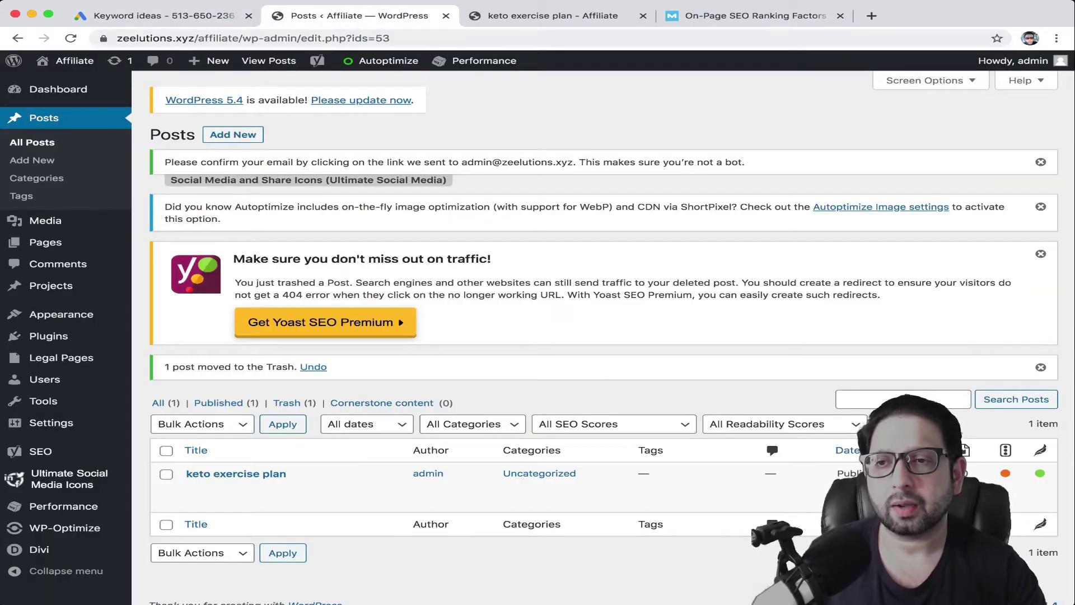
pyautogui.click(44, 118)
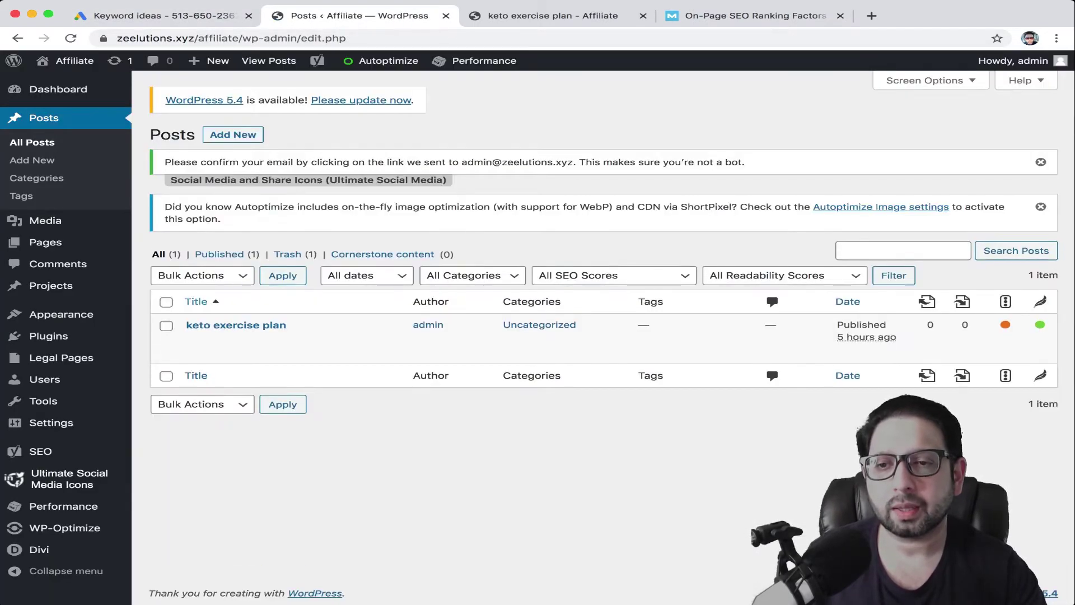
pyautogui.moveTo(241, 340)
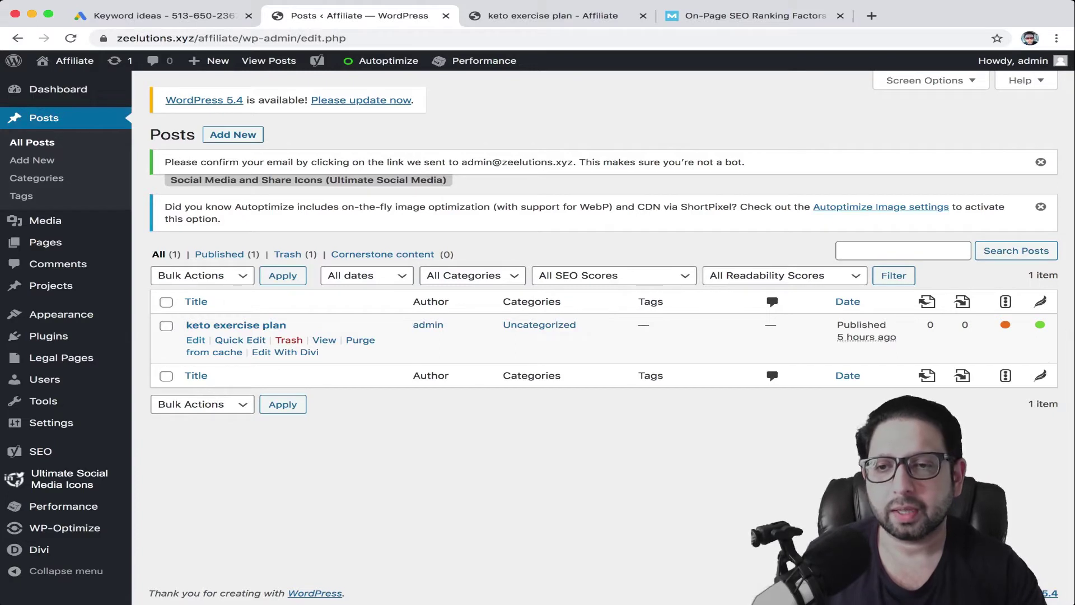
pyautogui.click(236, 325)
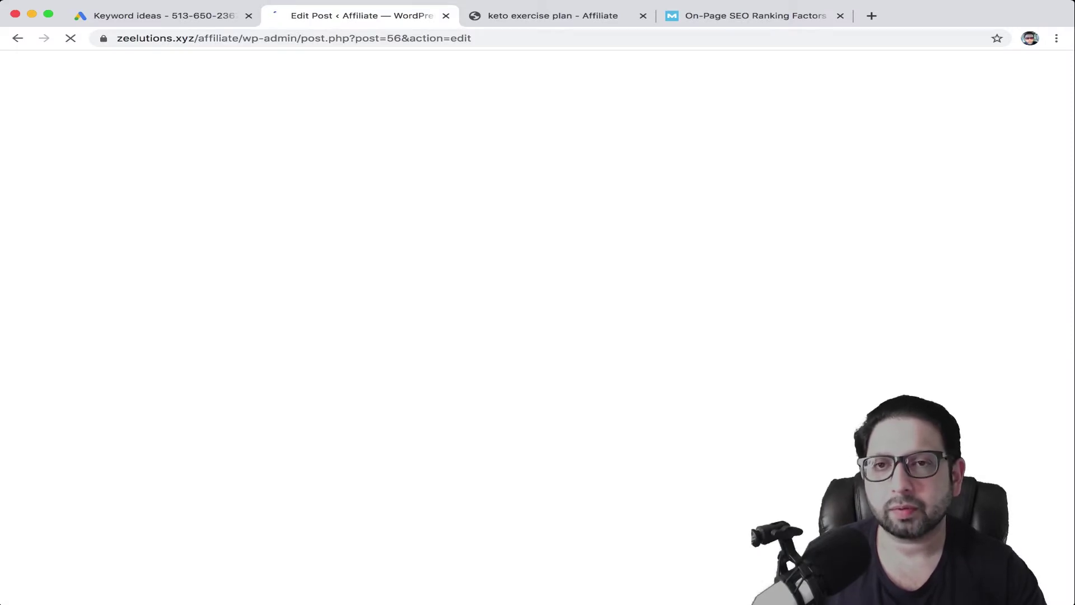
pyautogui.moveTo(735, 16); pyautogui.dragTo(582, 16)
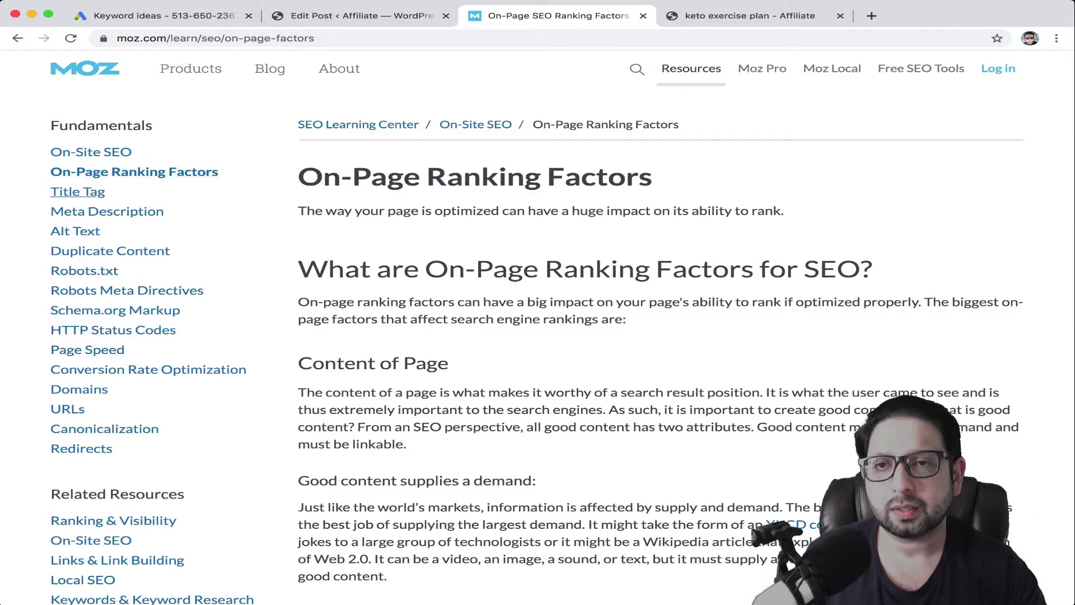
pyautogui.click(358, 15)
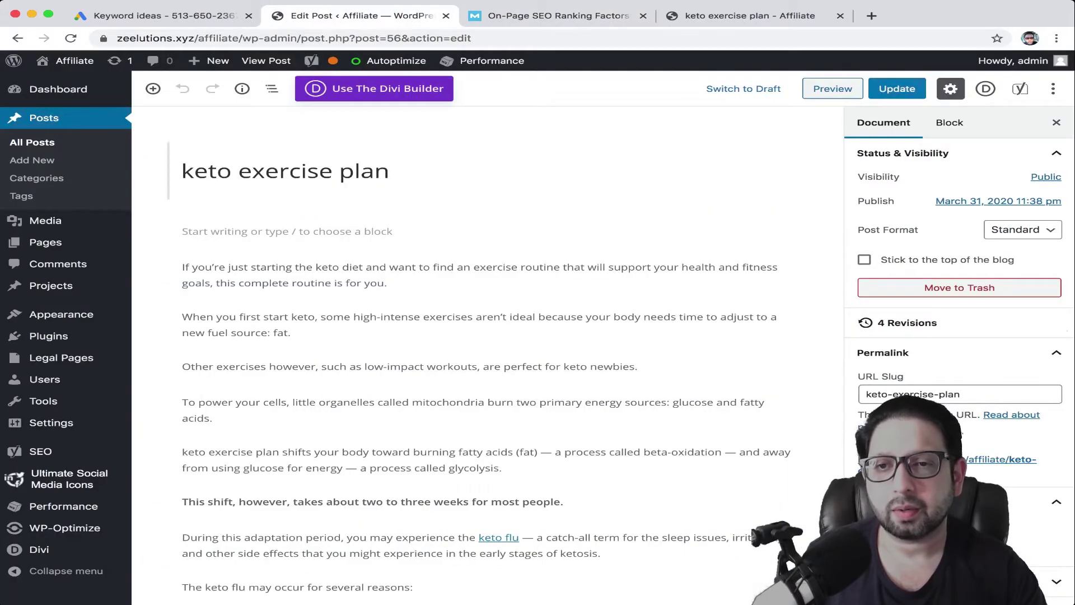
# - Highlight the post title in the editor, and switch to the published "keto exercise plan" page to view it
pyautogui.tripleClick(285, 172)
pyautogui.click(392, 172)
pyautogui.click(558, 16)
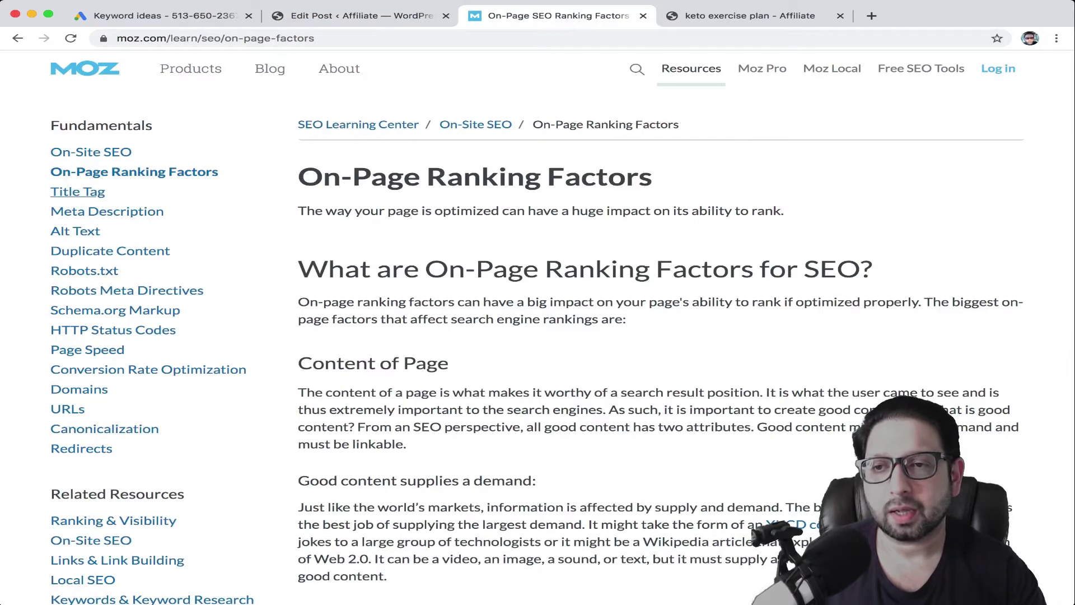
pyautogui.click(745, 16)
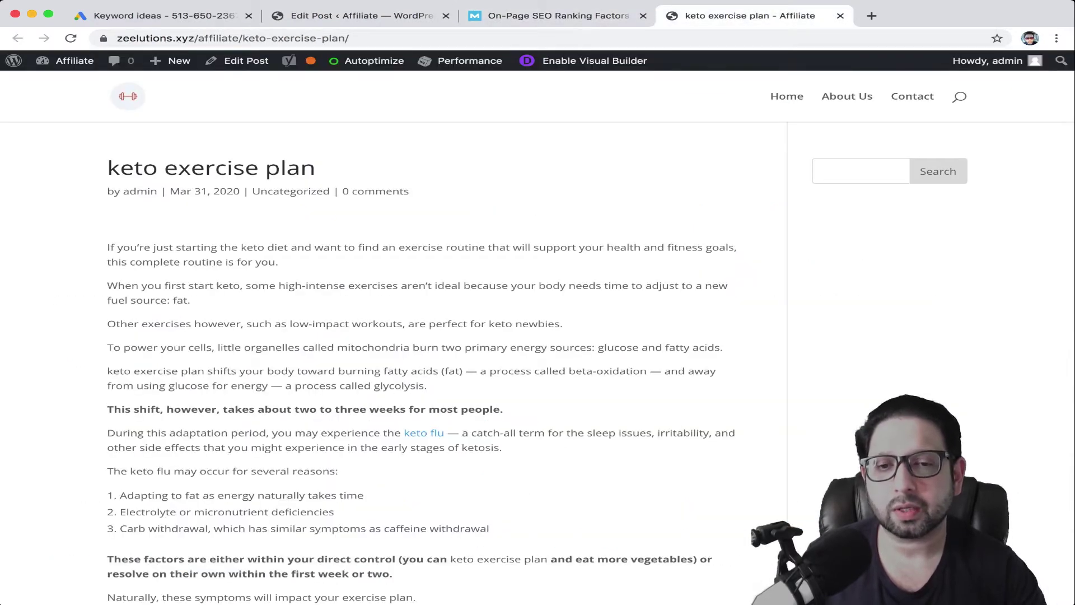
# - Look through the published "keto exercise plan" page, and open the Meta Description guide from Moz's on-page ranking factors article
pyautogui.scroll(-20, 420, 336)
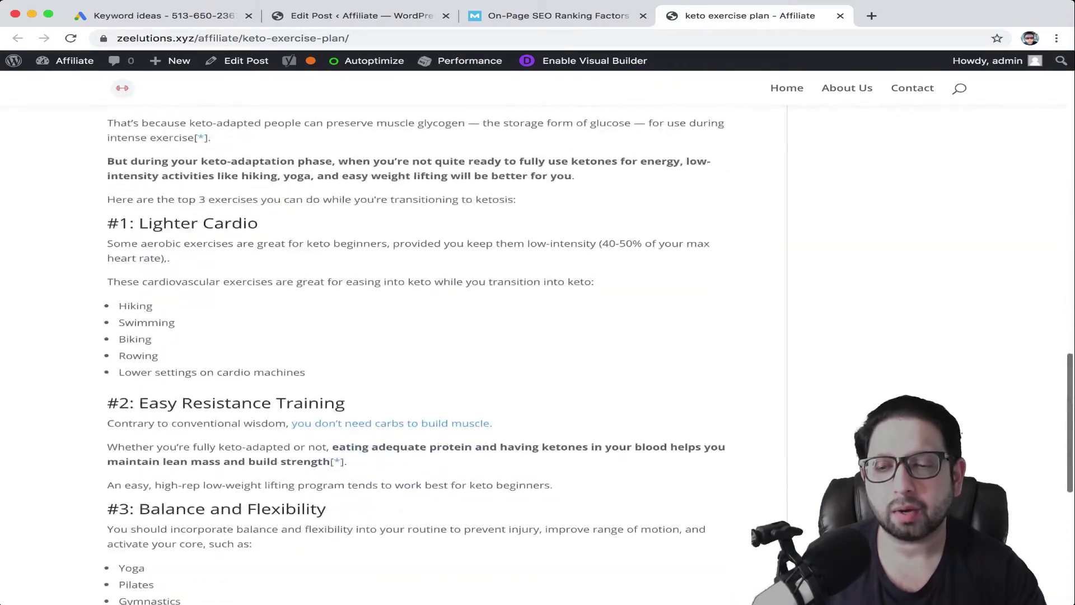
pyautogui.scroll(20, 420, 336)
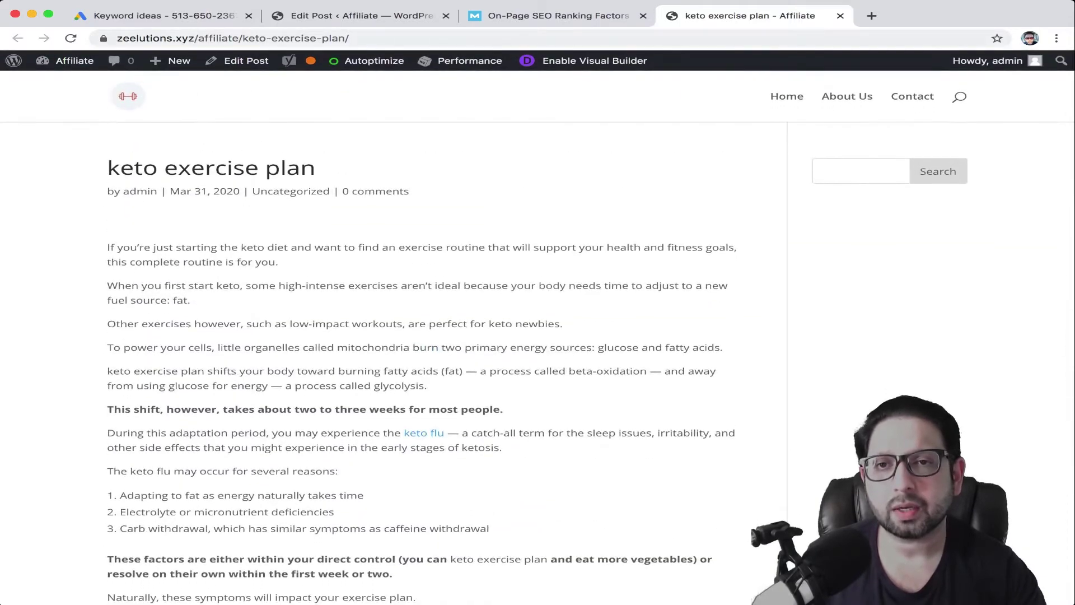
pyautogui.click(552, 15)
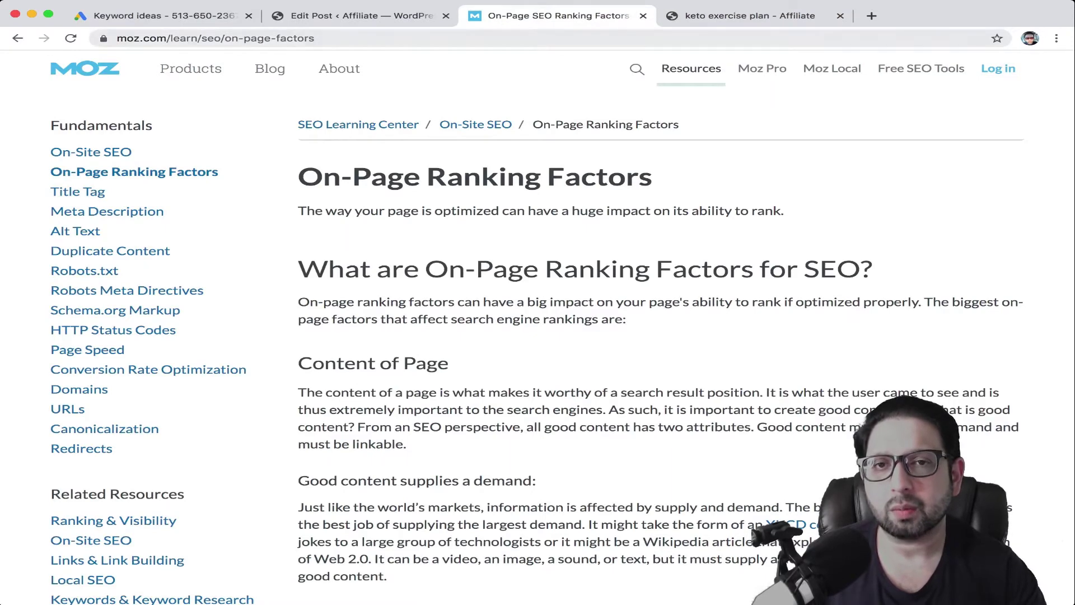
pyautogui.click(750, 16)
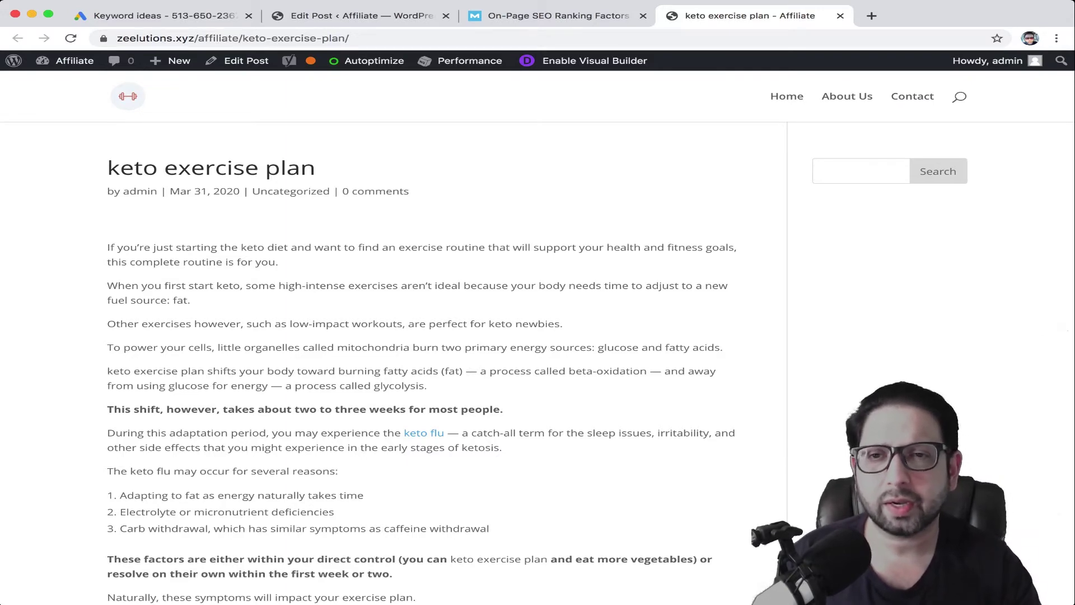
pyautogui.click(522, 16)
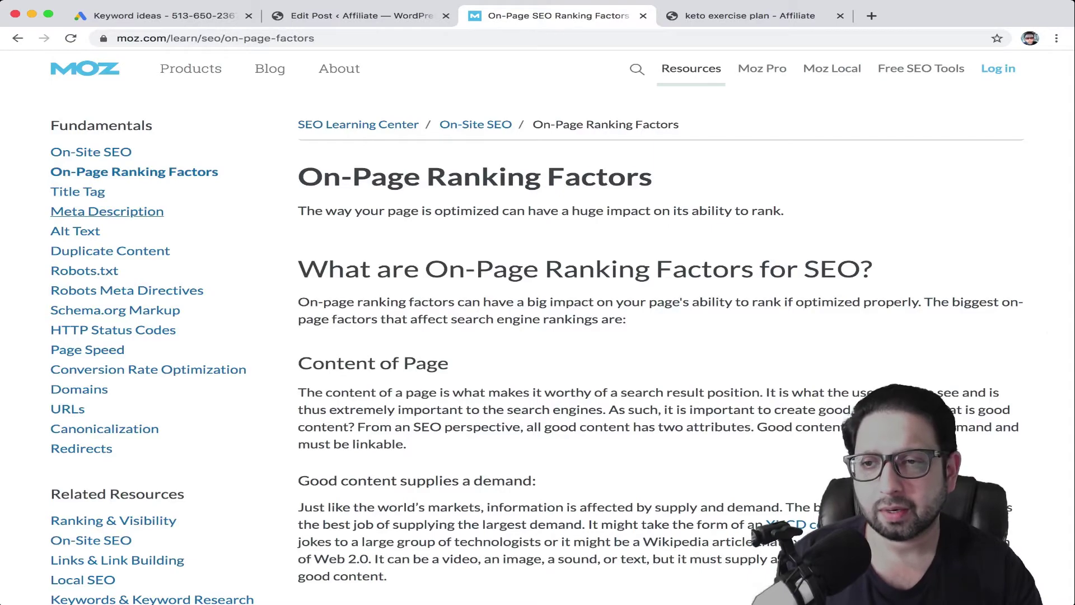
pyautogui.click(107, 211)
# - Switch back to the WordPress post editor and open the snippet editor in the Yoast SEO section
pyautogui.hotkey('ctrl', 'shift', 'Tab')
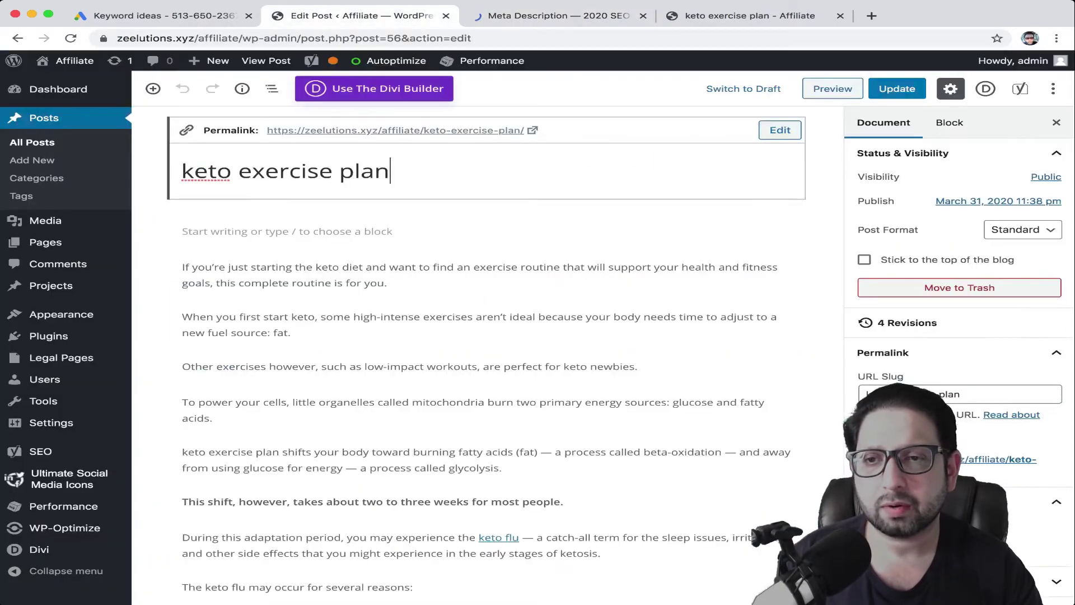
pyautogui.scroll(-20, 481, 347)
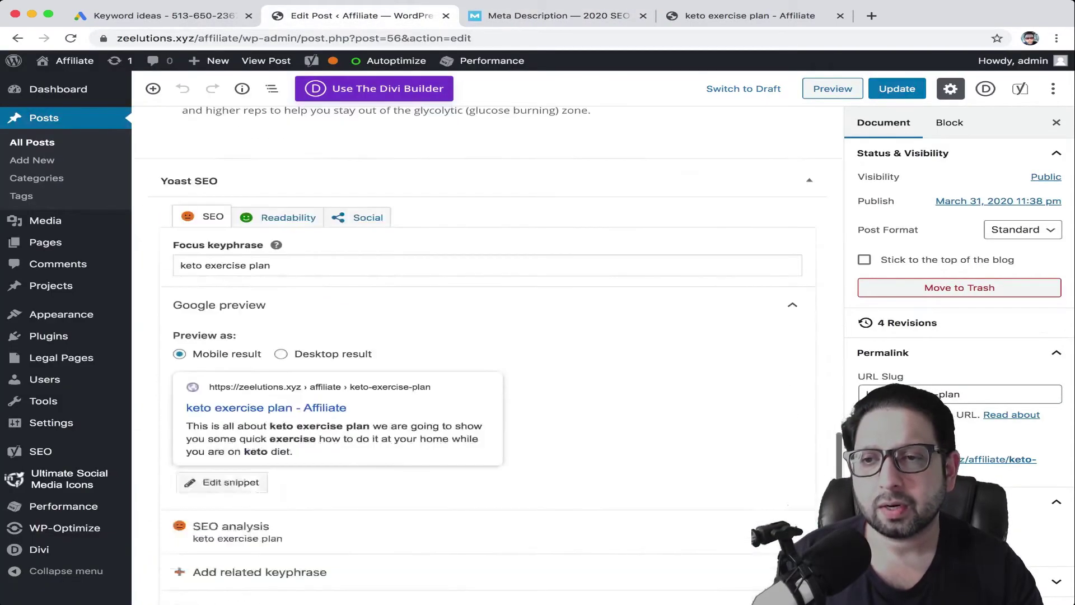
pyautogui.scroll(-1, 489, 355)
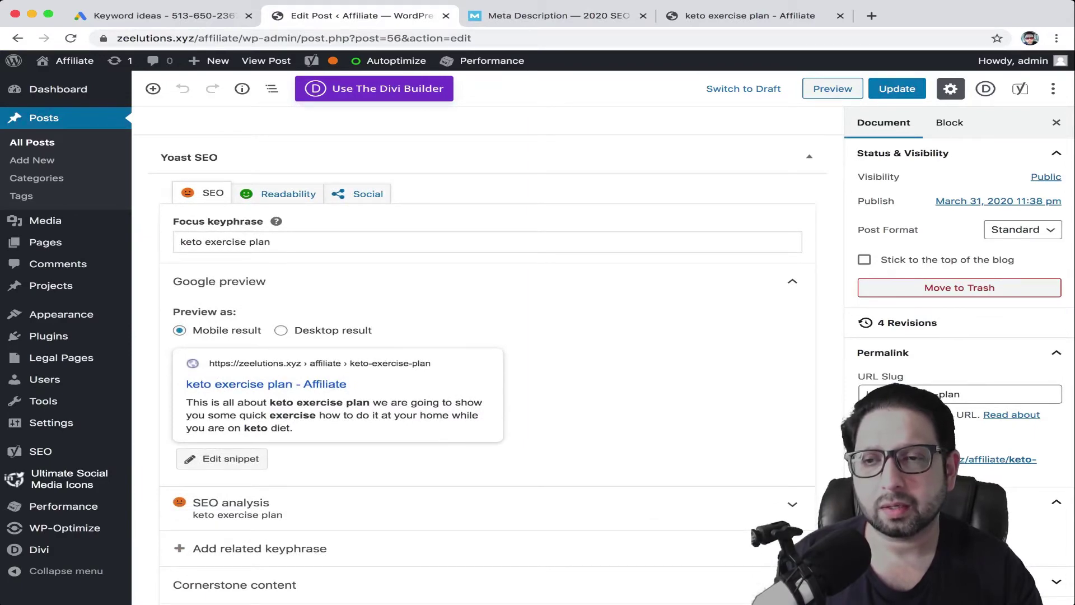
pyautogui.scroll(-6, 487, 353)
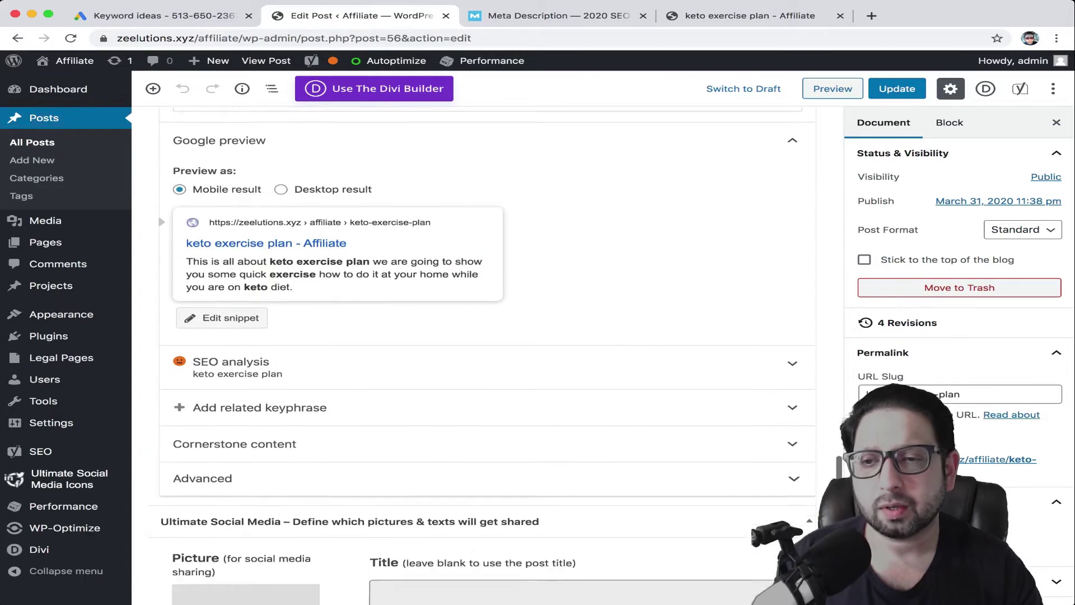
pyautogui.scroll(-2, 222, 279)
pyautogui.click(221, 279)
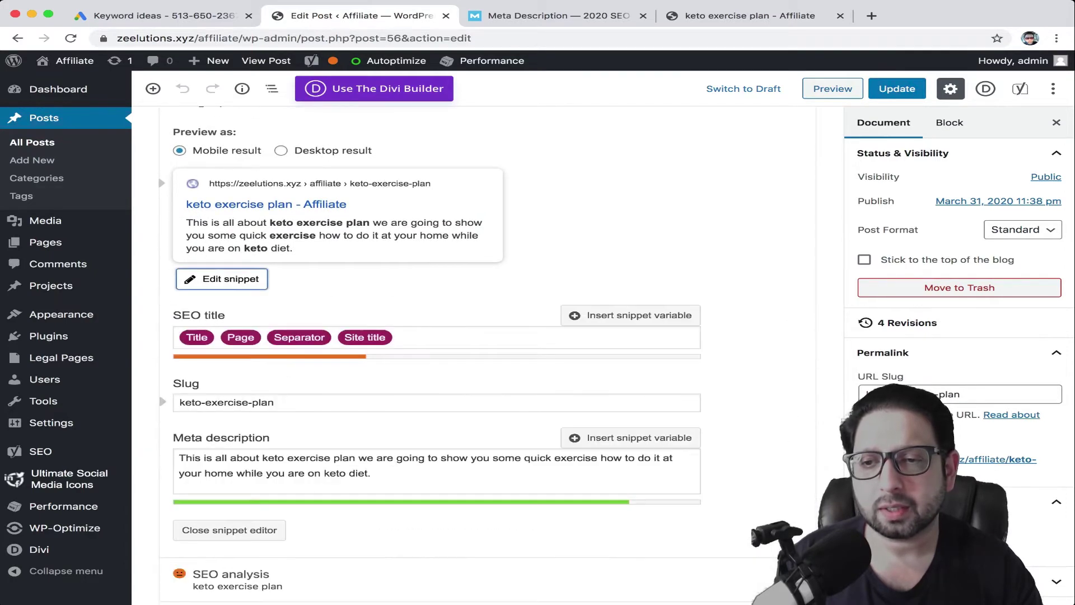
# - Highlight the focus keyphrase "keto exercise plan" and check the post's slug in the snippet editor
pyautogui.scroll(5, 487, 353)
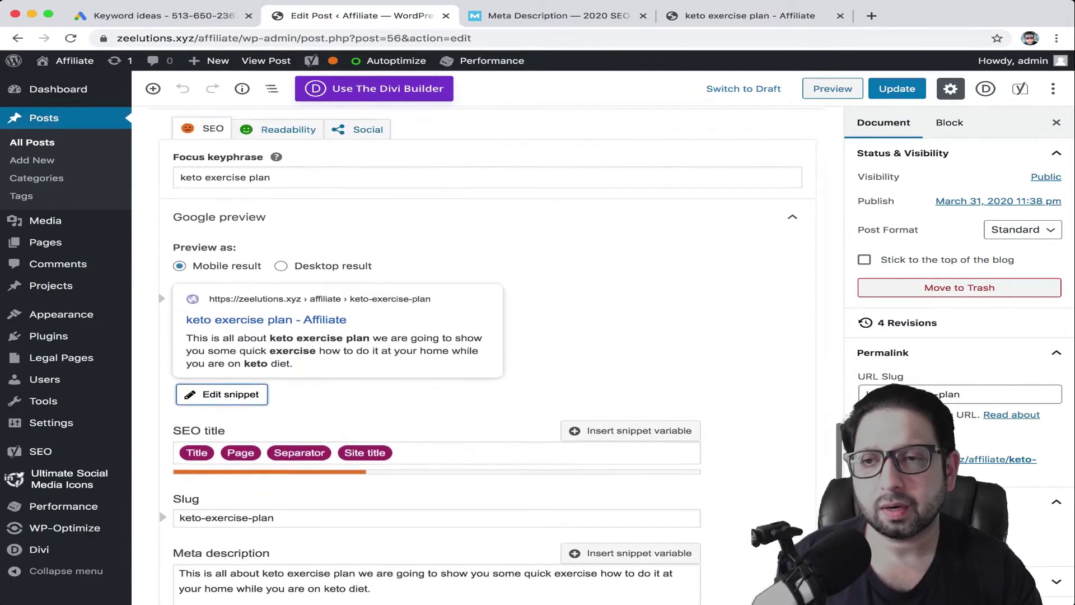
pyautogui.moveTo(273, 179); pyautogui.dragTo(112, 179)
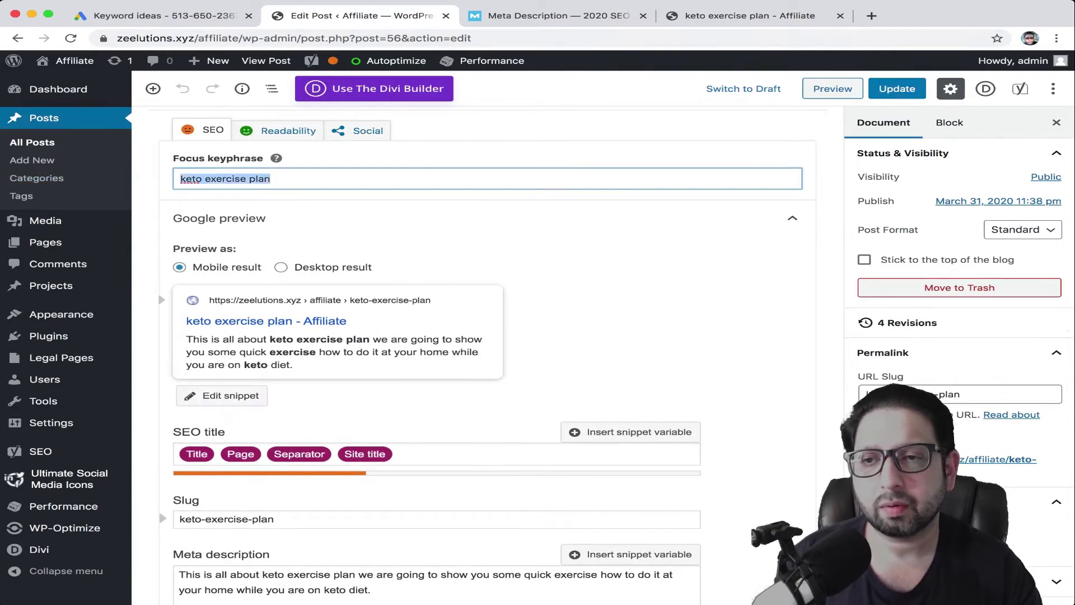
pyautogui.scroll(-7, 266, 320)
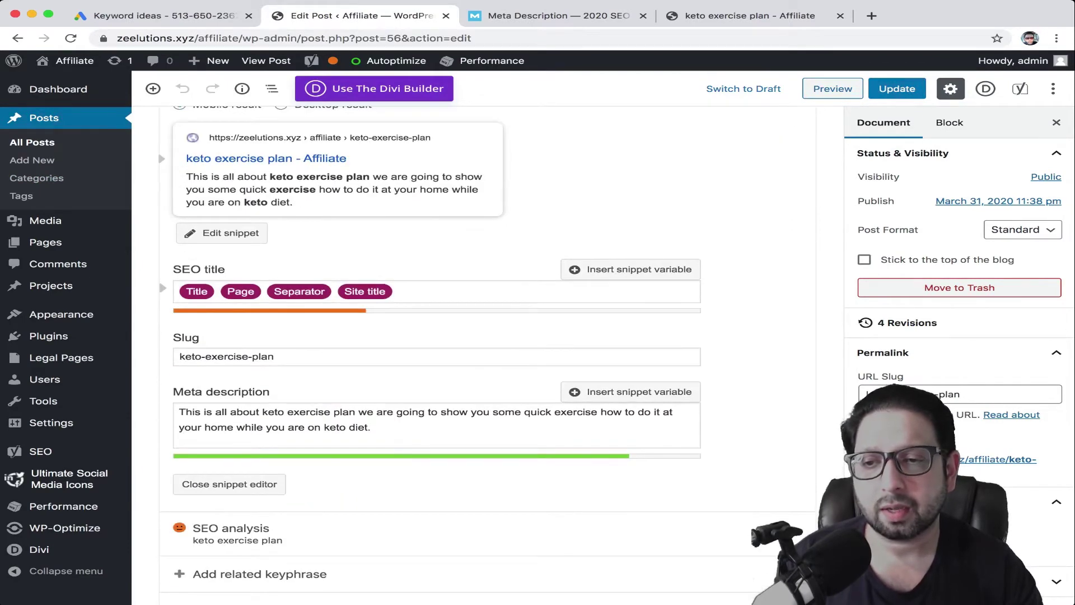
pyautogui.click(276, 357)
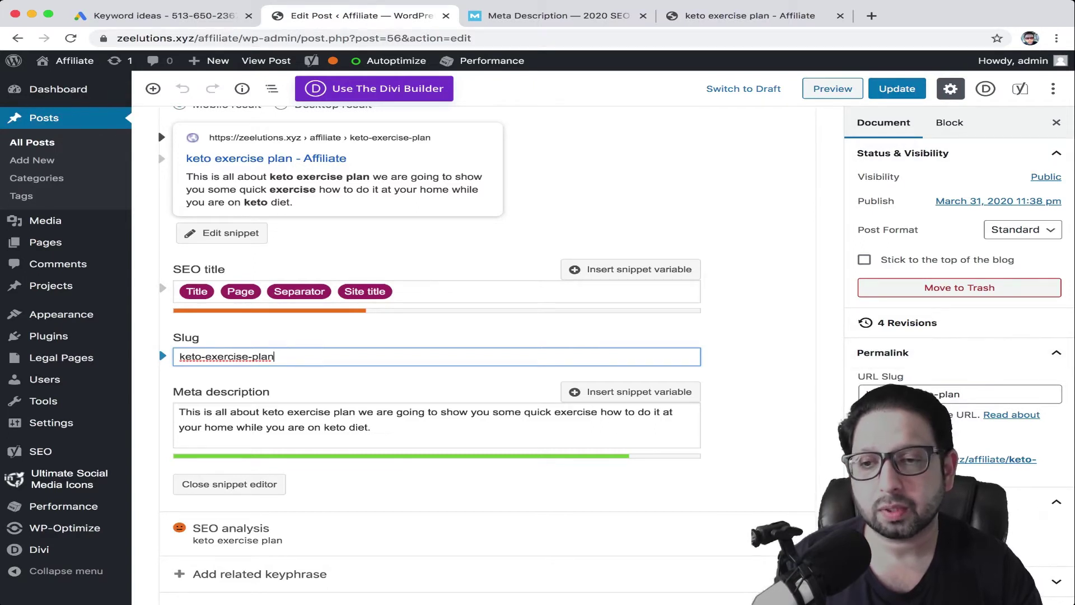
# - Compare the post's meta description with Moz's Meta Description guide, and highlight "keto exercise plan" in the description
pyautogui.scroll(-3, 482, 353)
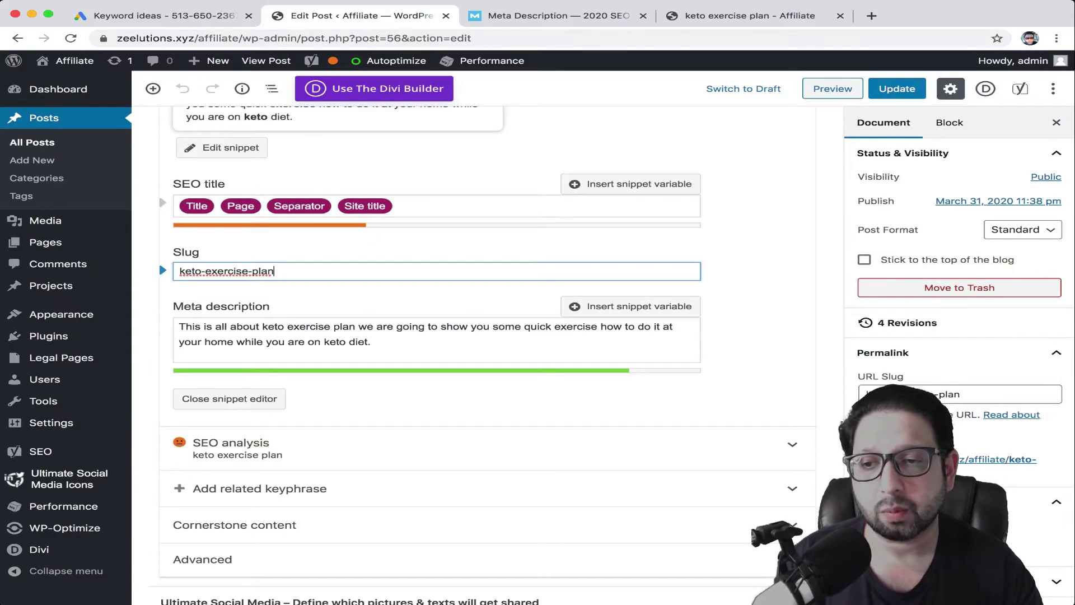
pyautogui.scroll(-3, 482, 353)
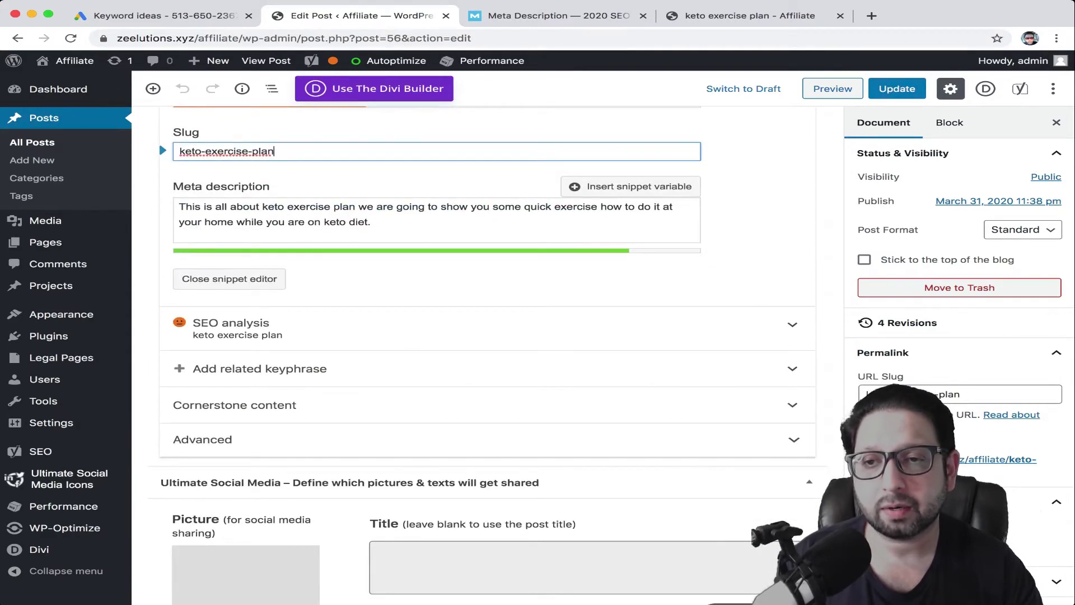
pyautogui.tripleClick(392, 215)
pyautogui.click(558, 15)
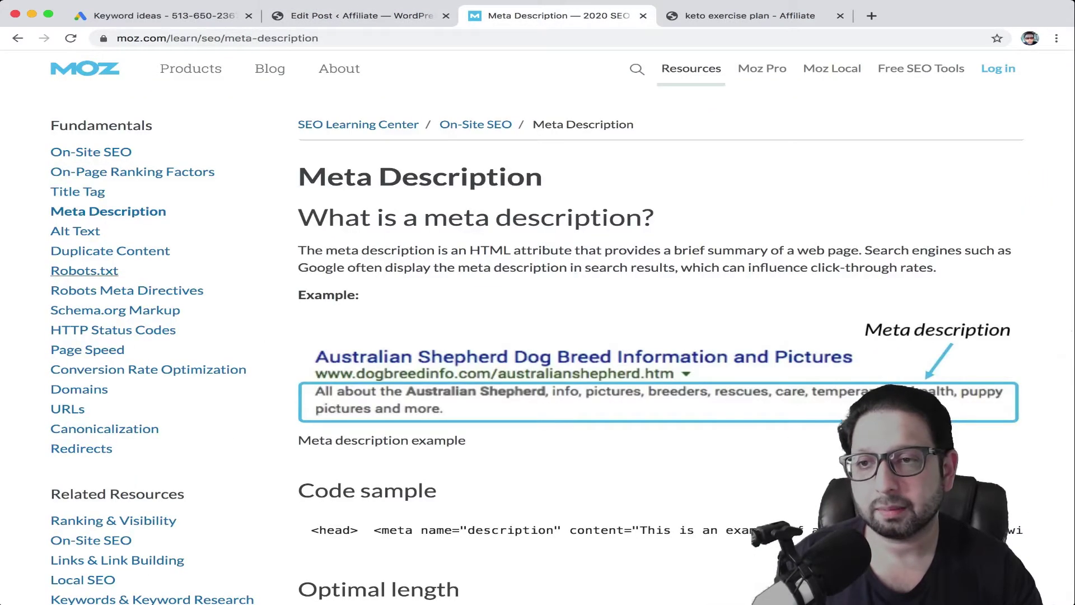
pyautogui.click(370, 16)
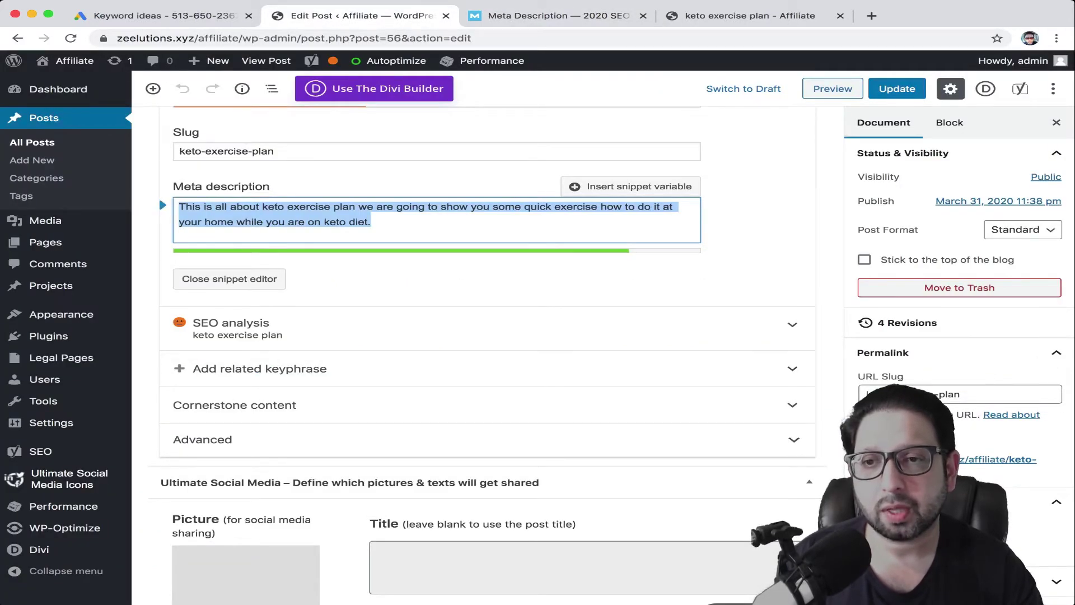
pyautogui.moveTo(262, 206); pyautogui.dragTo(355, 207)
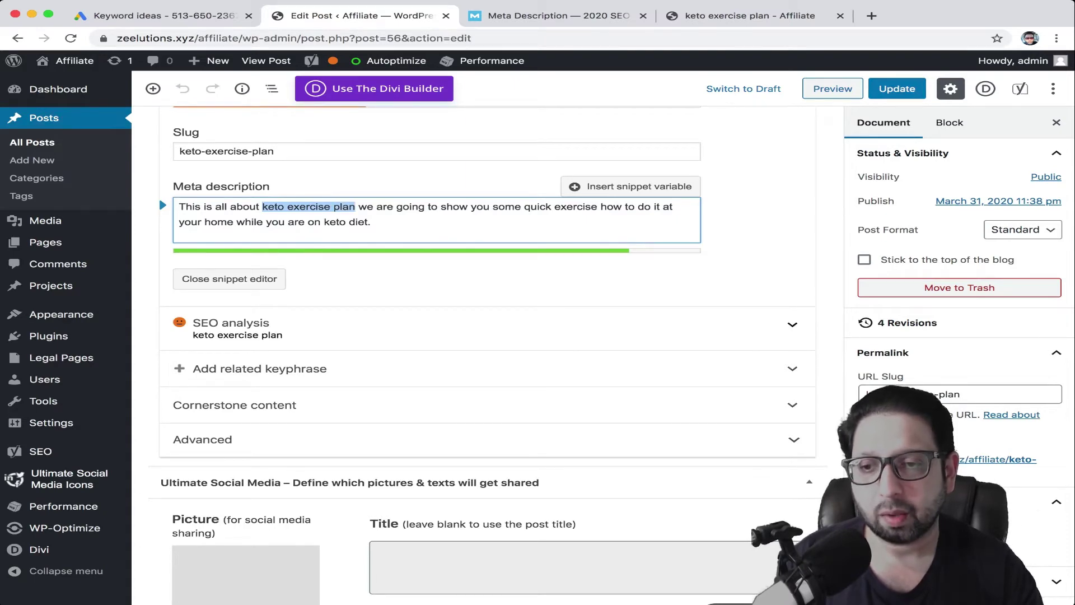
# - Expand the Yoast SEO analysis for the post's focus keyphrase
pyautogui.scroll(-7, 504, 336)
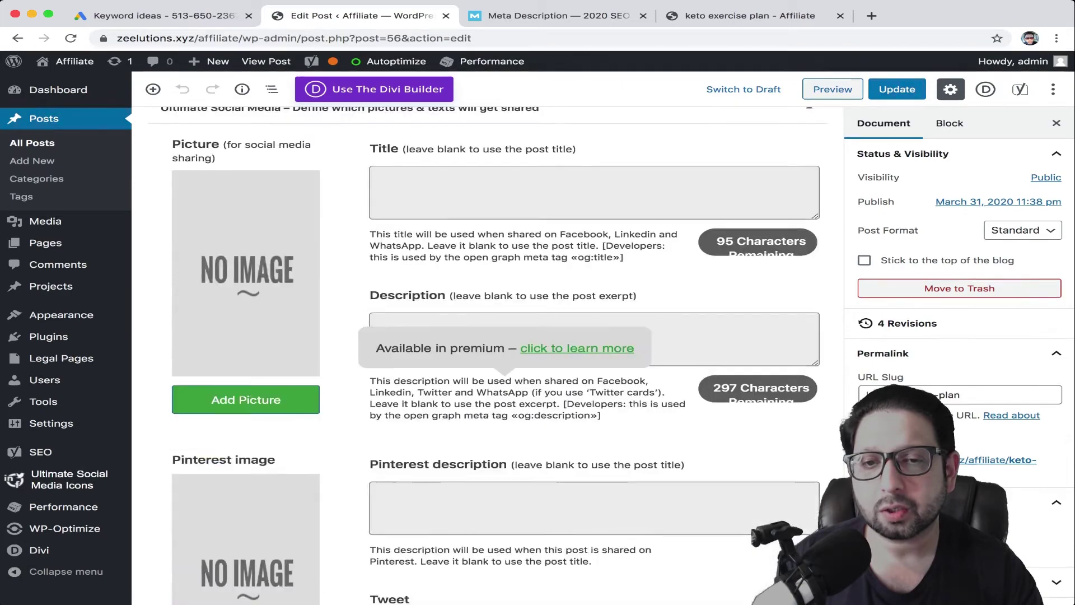
pyautogui.scroll(10, 504, 336)
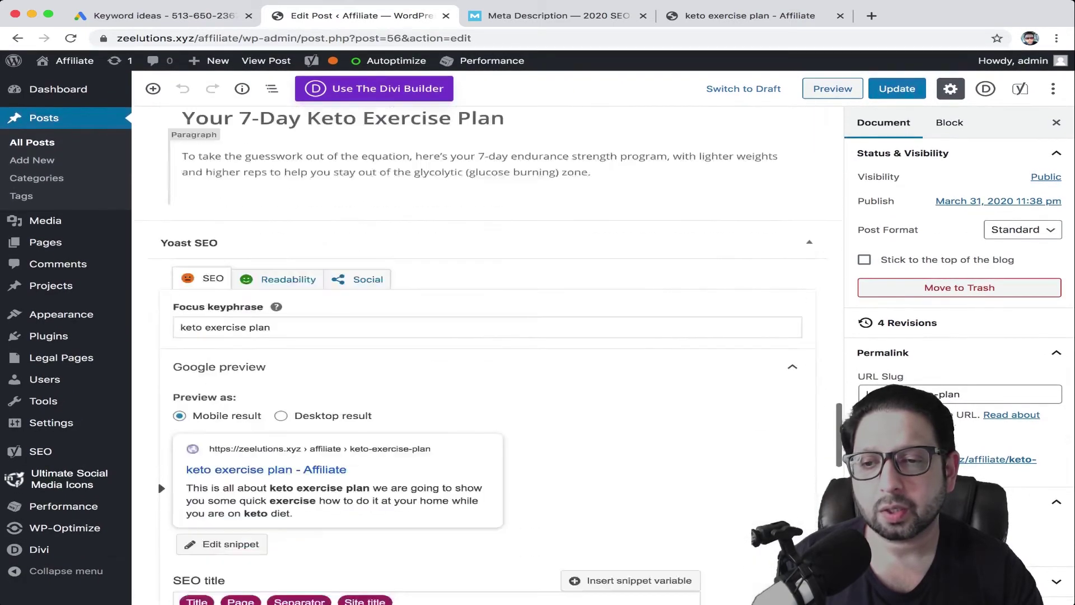
pyautogui.scroll(-7, 504, 336)
pyautogui.scroll(-7, 504, 336)
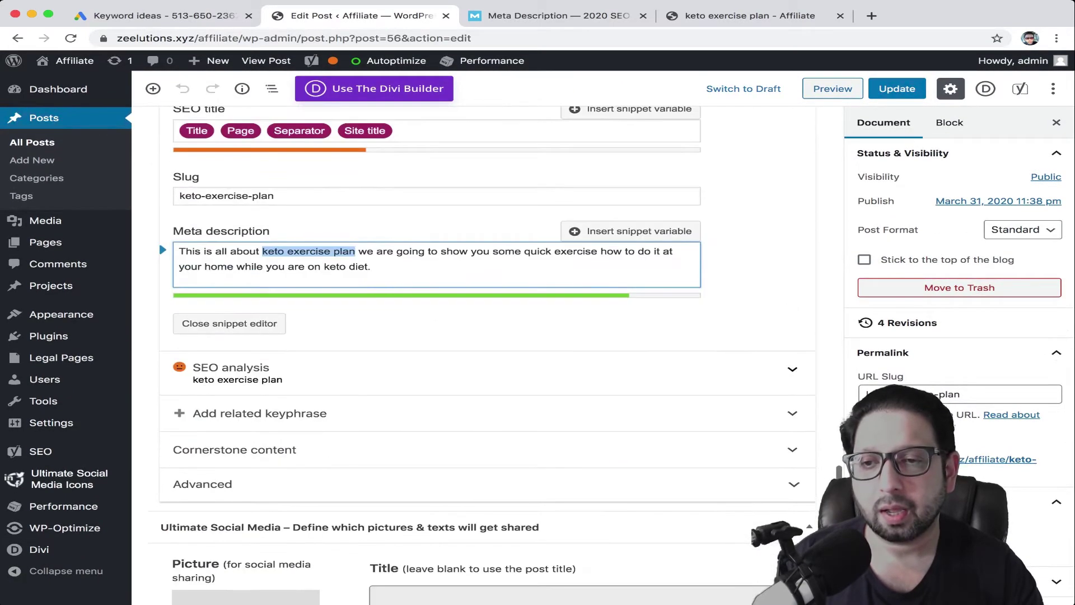
pyautogui.scroll(-3, 504, 336)
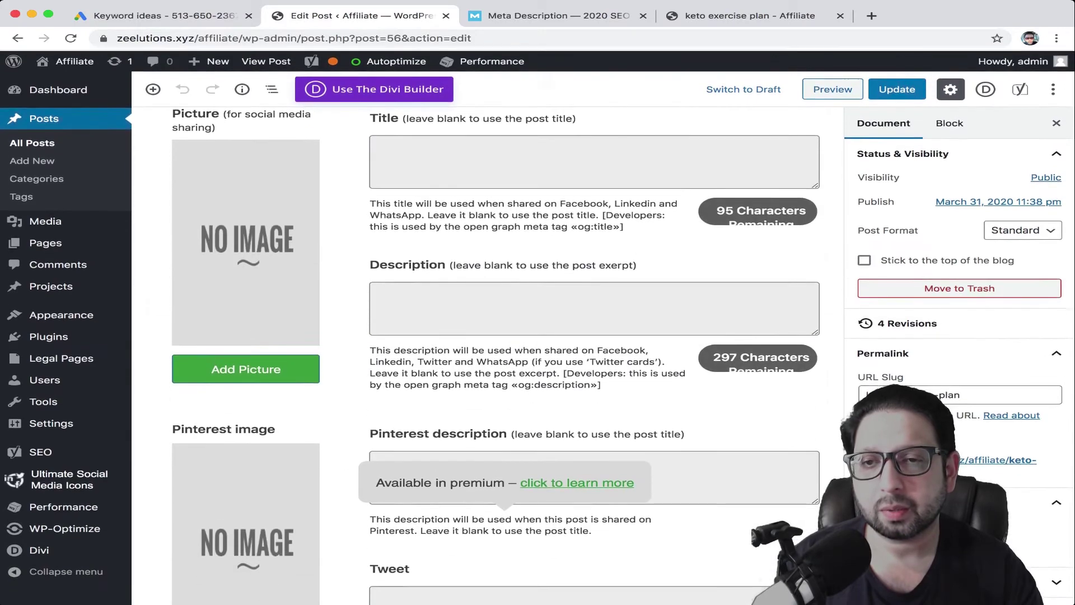
pyautogui.scroll(10, 504, 336)
pyautogui.scroll(-2, 504, 336)
pyautogui.scroll(-1, 487, 336)
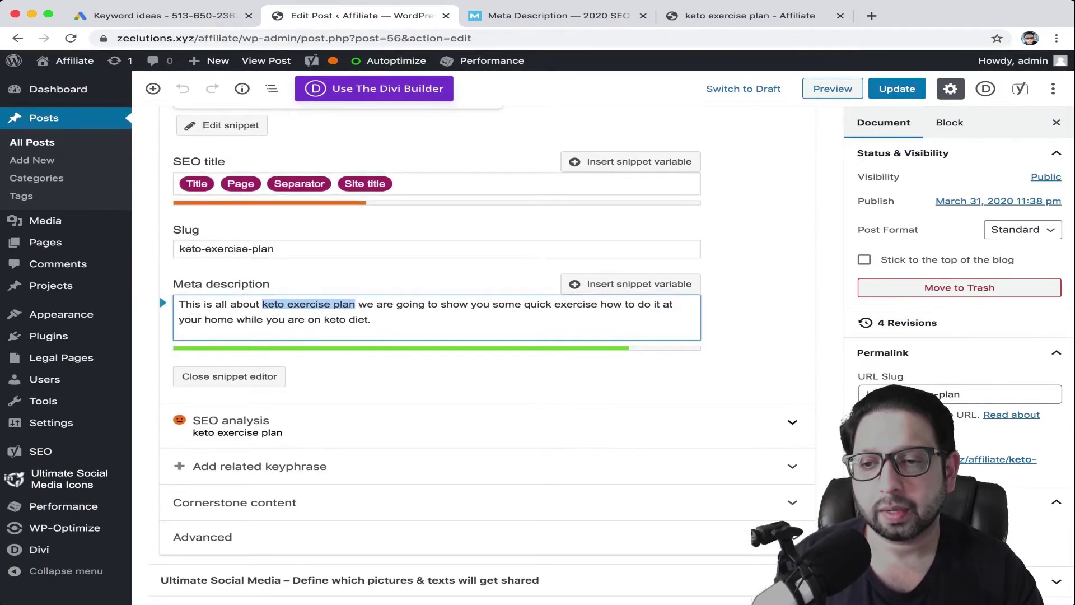
pyautogui.click(231, 422)
# - Review the SEO analysis results, examining the listed problems, improvements and good results alongside the keyphrase and snippet fields
pyautogui.scroll(-3, 487, 392)
pyautogui.scroll(-2, 487, 358)
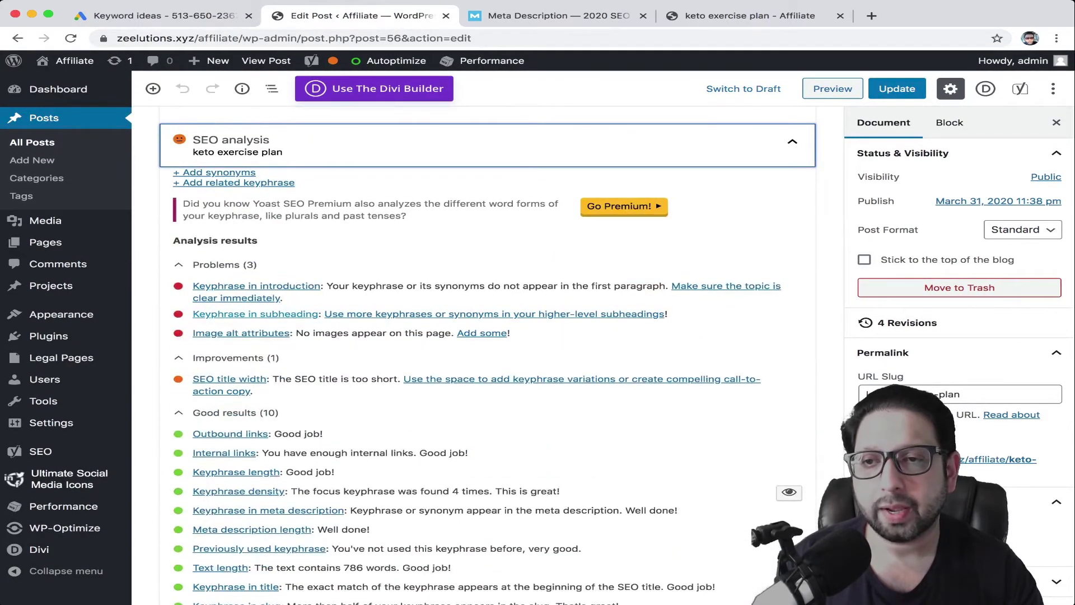
pyautogui.scroll(1, 487, 358)
pyautogui.scroll(10, 487, 336)
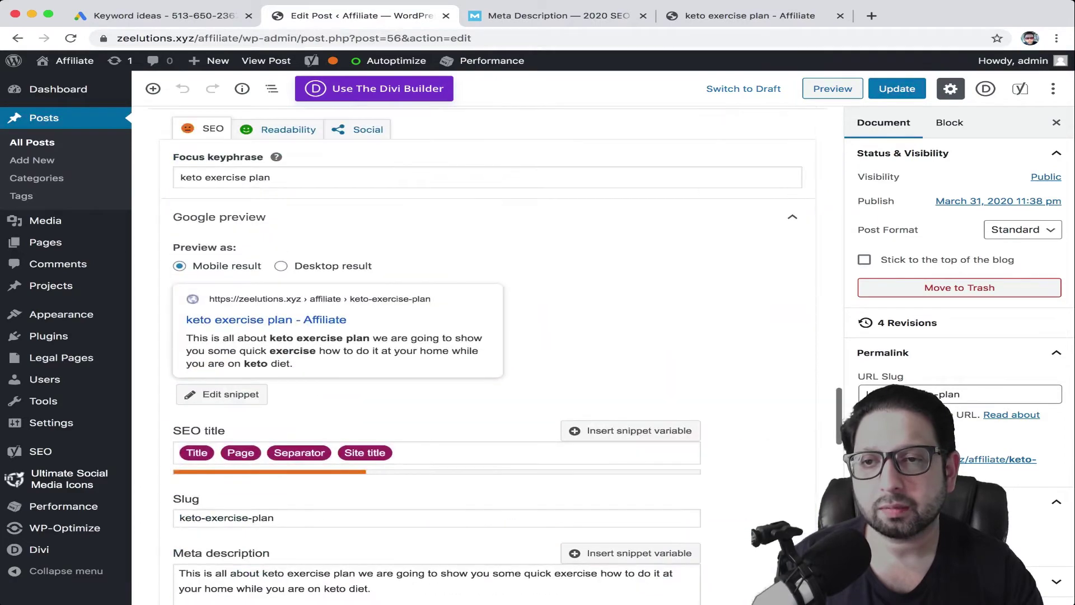
pyautogui.scroll(-10, 488, 336)
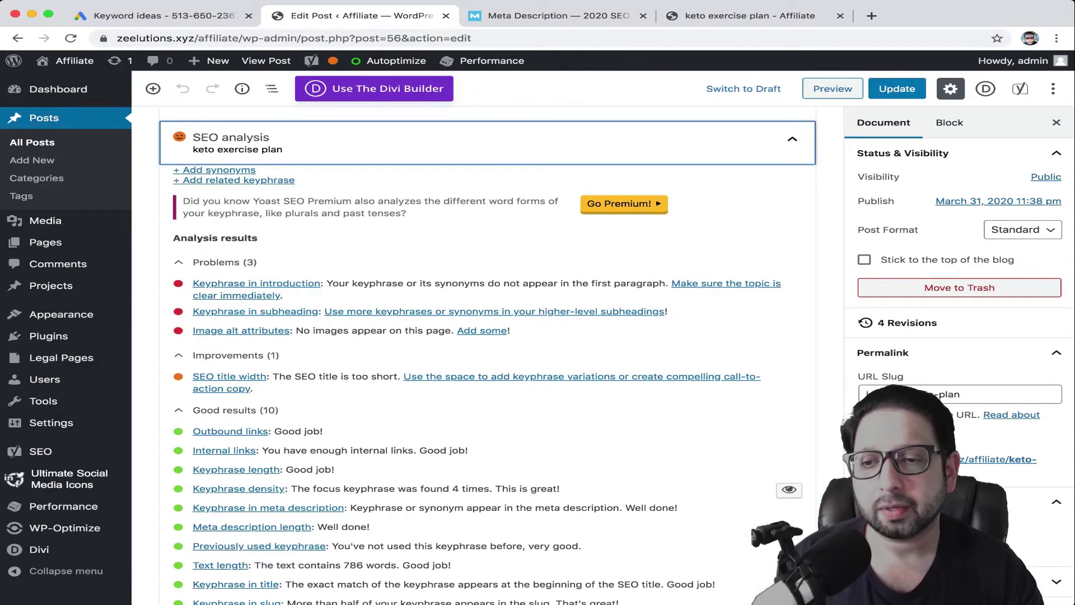
pyautogui.scroll(-2, 488, 353)
pyautogui.scroll(3, 488, 353)
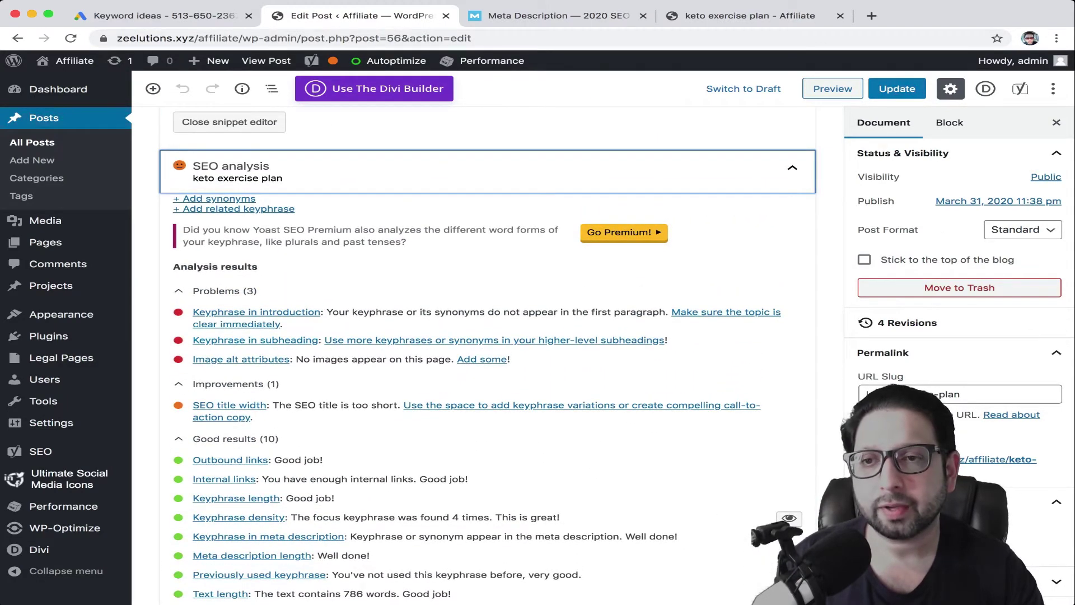
pyautogui.scroll(1, 487, 353)
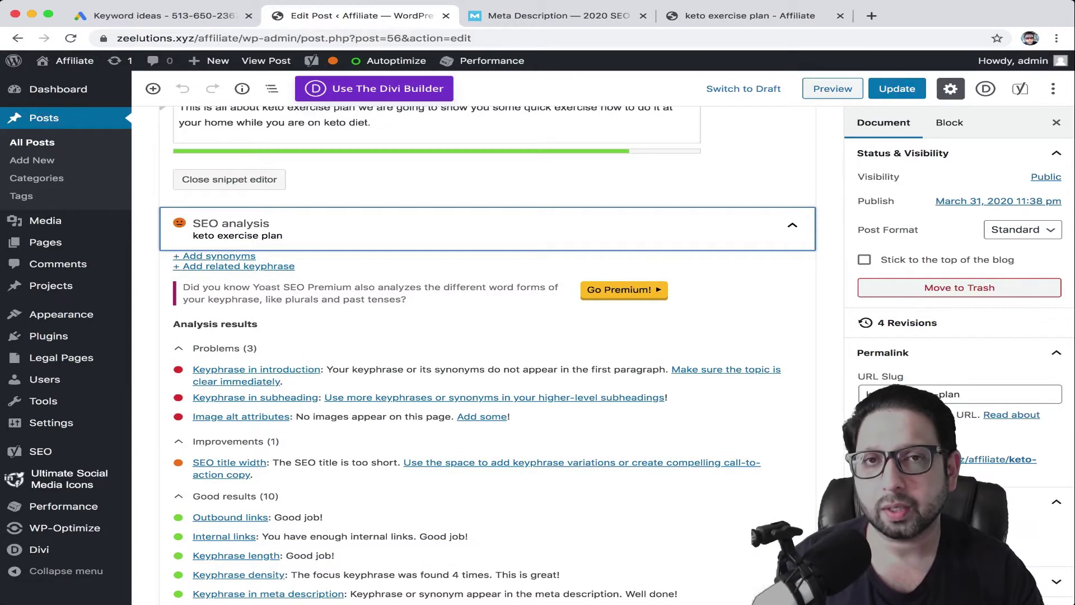
pyautogui.scroll(-1, 487, 353)
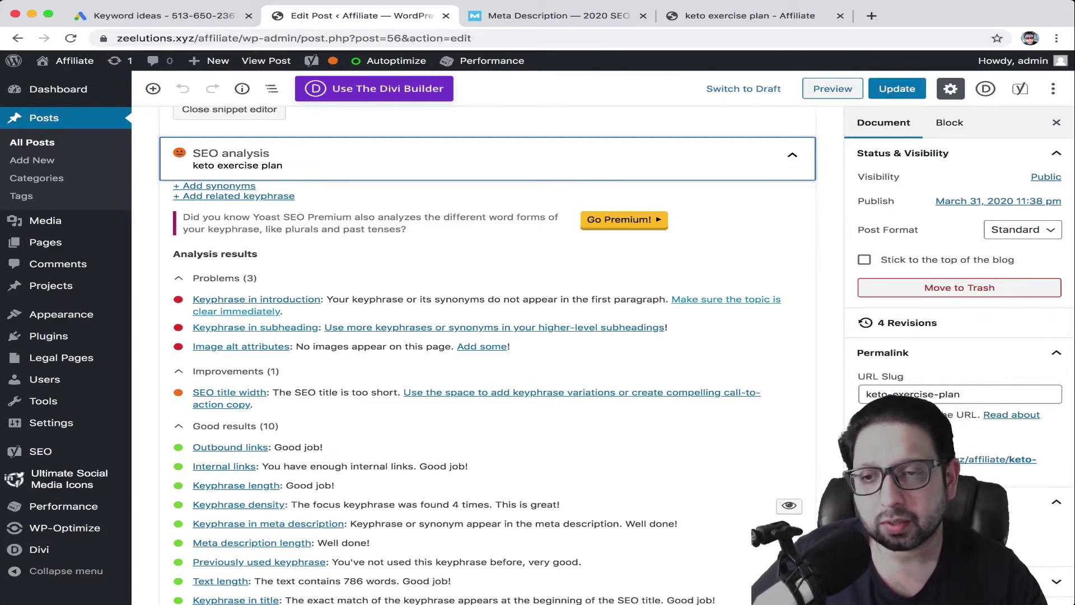
# - Add "plan" after "keto diet" in the post's first paragraph and update the post
pyautogui.scroll(20, 487, 352)
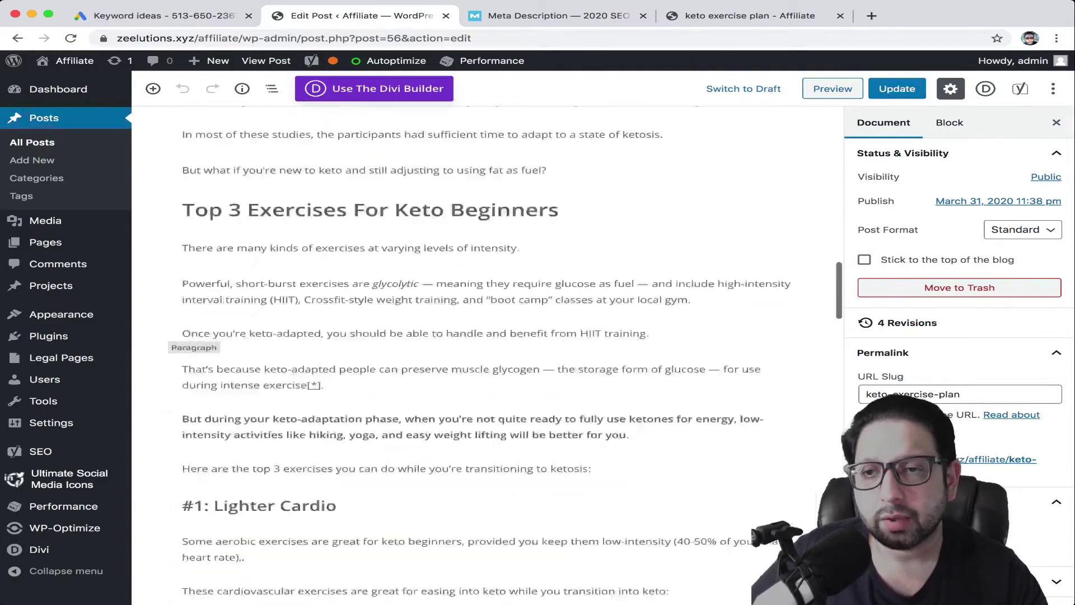
pyautogui.scroll(5, 487, 353)
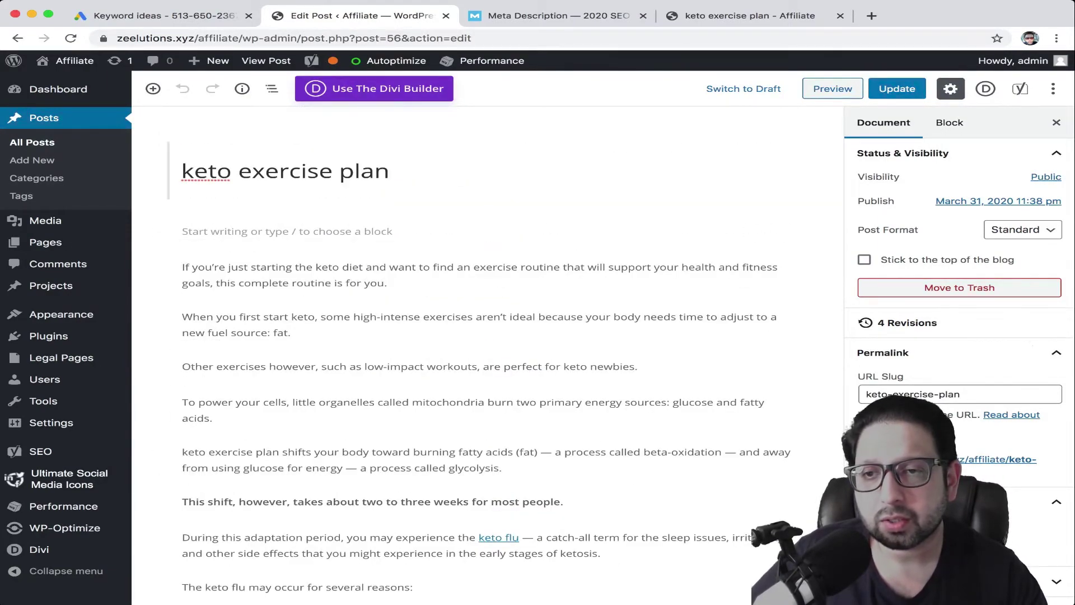
pyautogui.moveTo(182, 171); pyautogui.dragTo(390, 171)
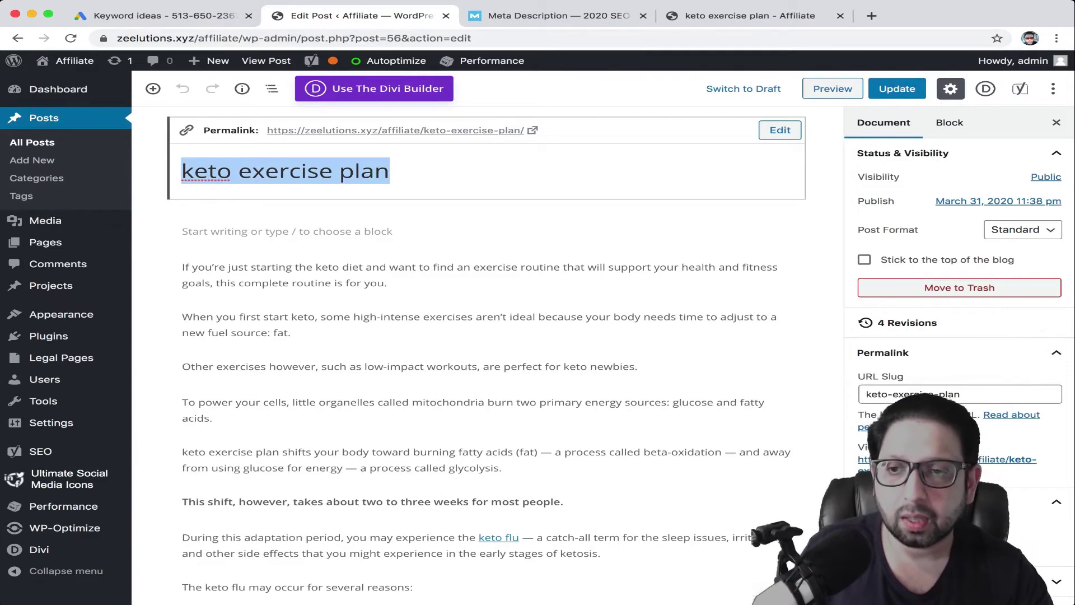
pyautogui.click(271, 268)
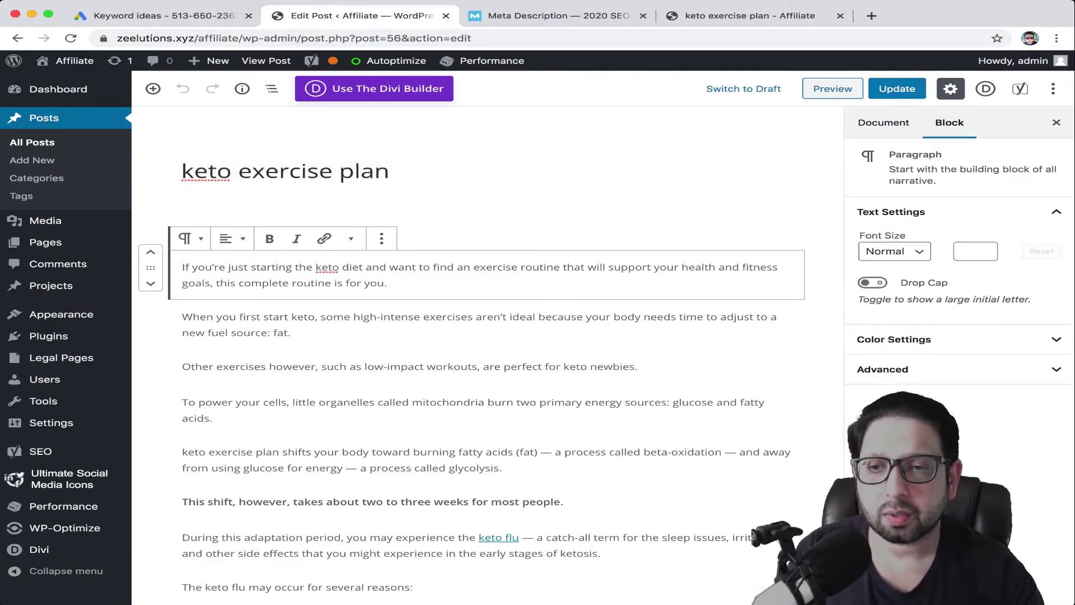
pyautogui.click(363, 267)
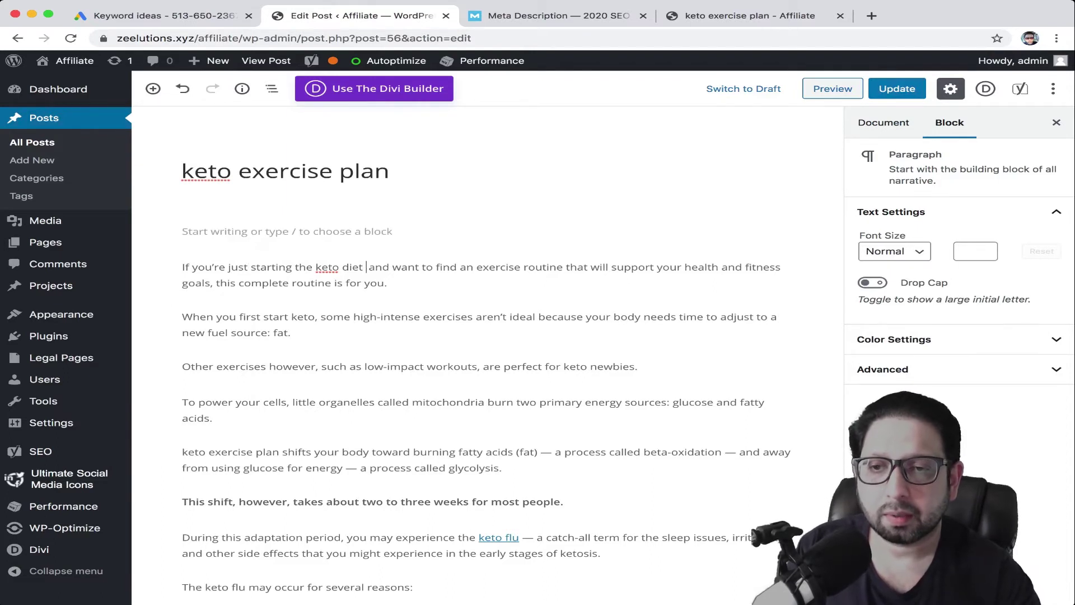
pyautogui.write('plan')
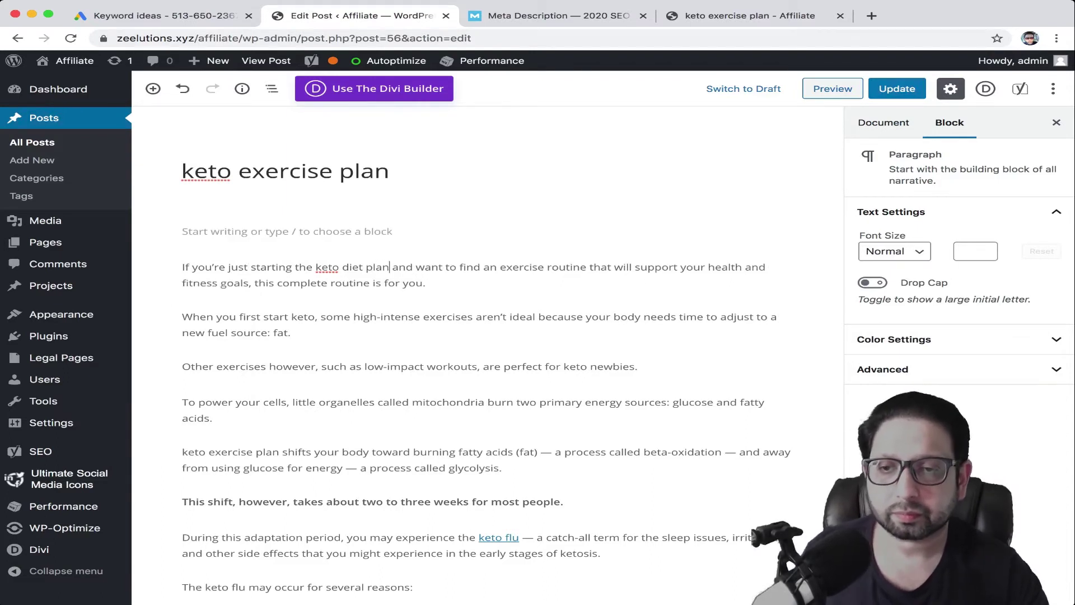
pyautogui.click(184, 368)
pyautogui.click(897, 89)
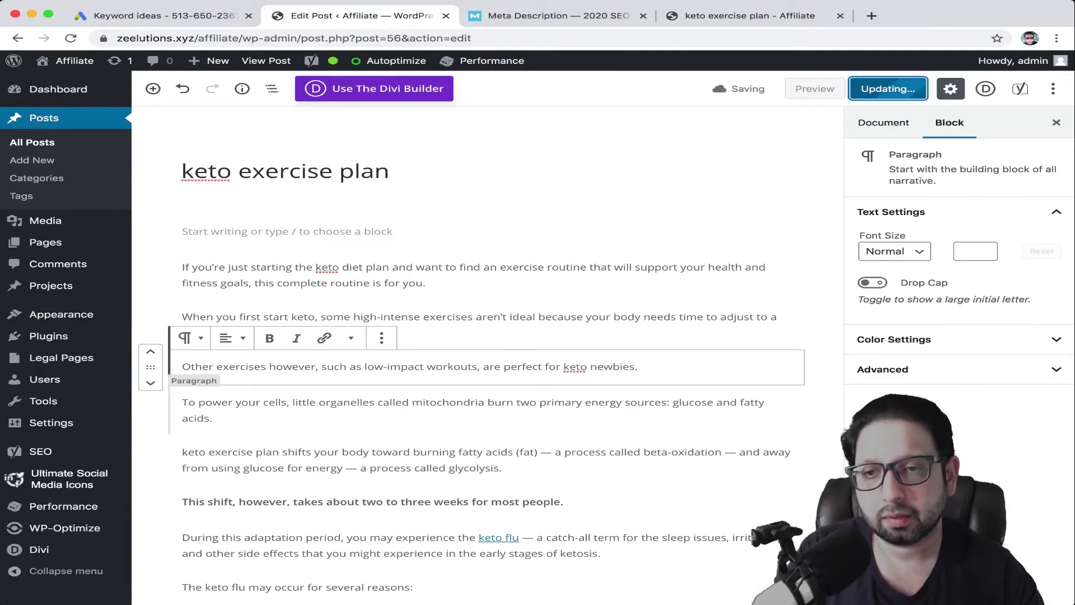
# - Recheck the Yoast SEO analysis results for the updated post, and glance at Moz's Meta Description guide
pyautogui.scroll(-20, 488, 353)
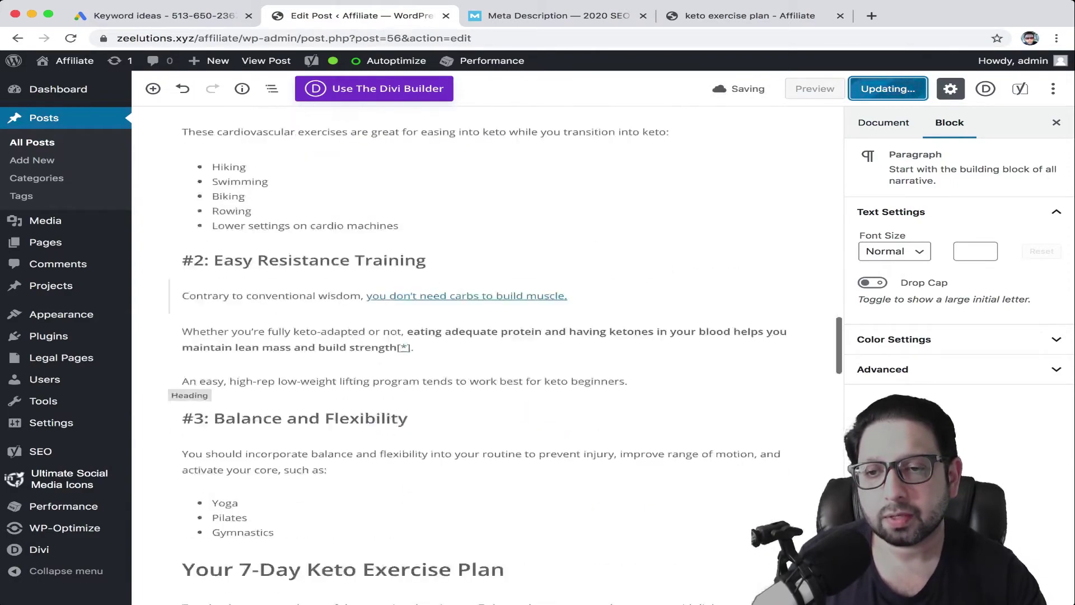
pyautogui.scroll(-3, 488, 353)
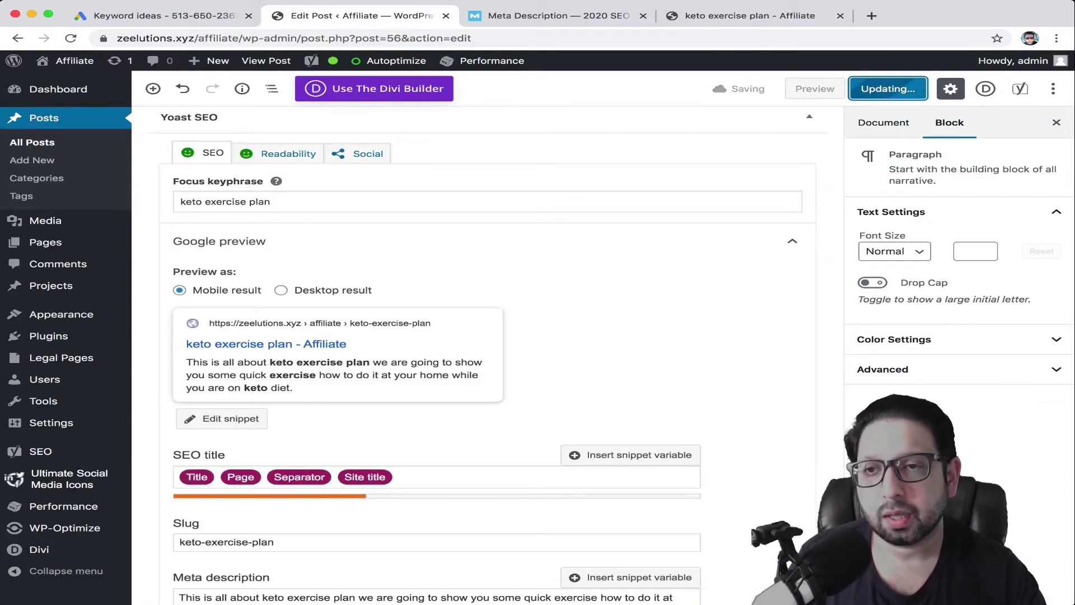
pyautogui.scroll(-3, 488, 353)
pyautogui.scroll(-6, 487, 353)
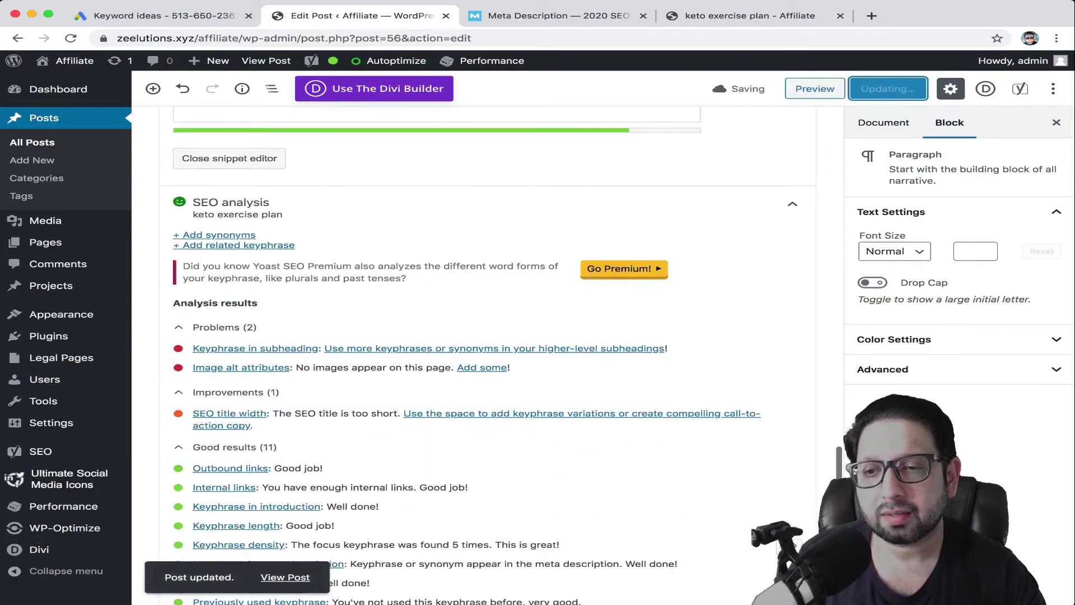
pyautogui.scroll(8, 487, 353)
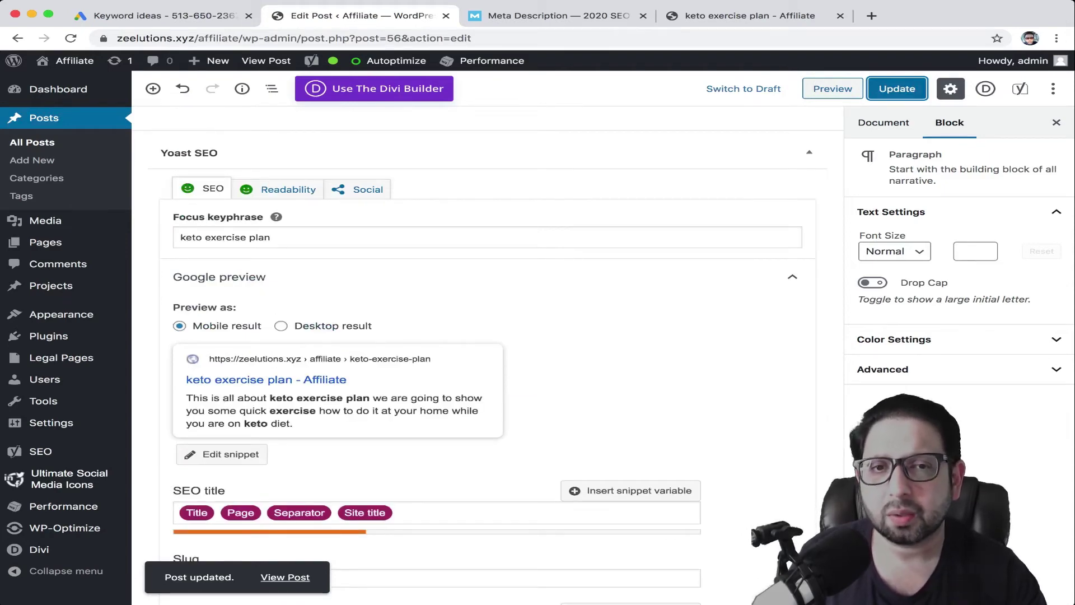
pyautogui.scroll(15, 487, 353)
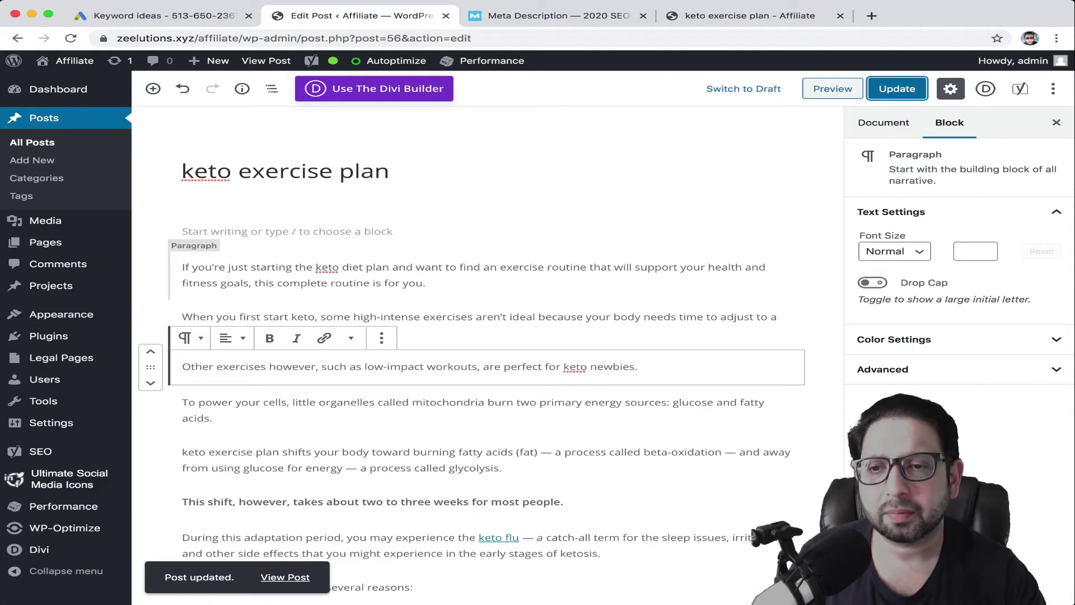
pyautogui.scroll(-2, 488, 320)
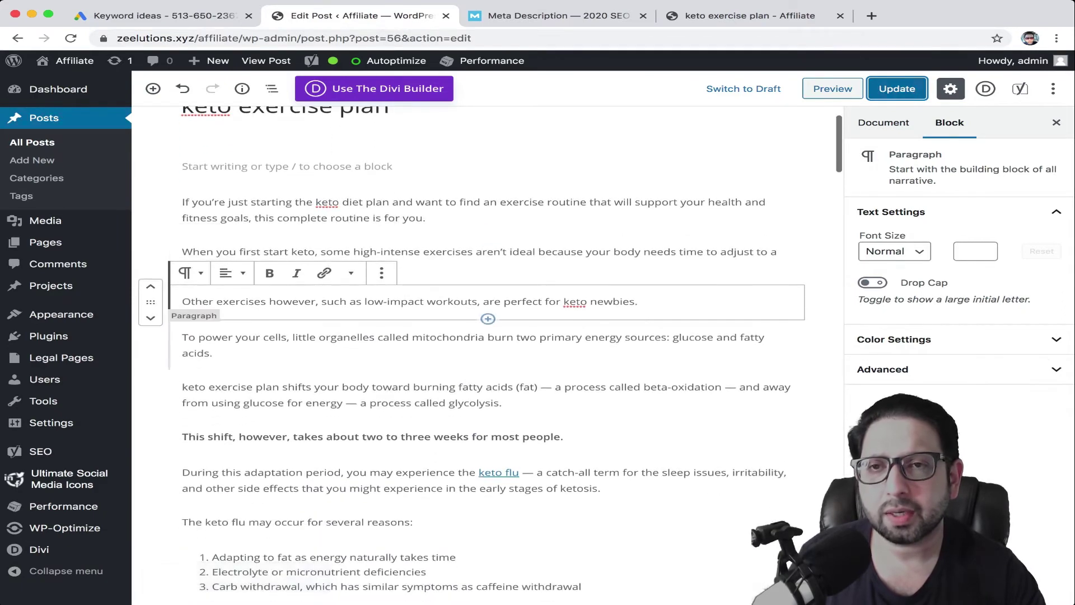
pyautogui.scroll(2, 488, 319)
pyautogui.click(551, 15)
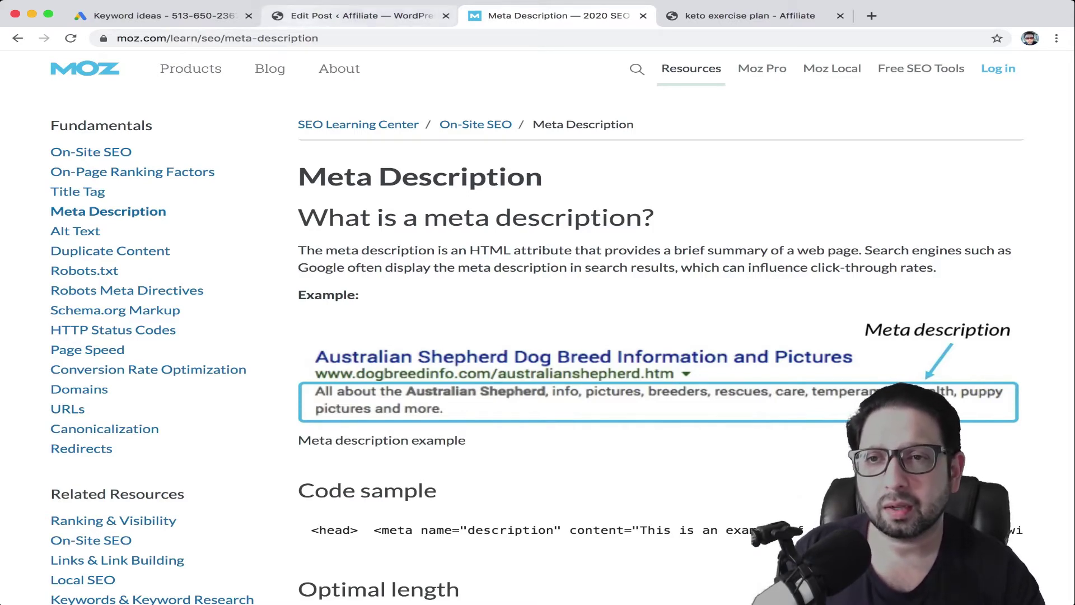
pyautogui.click(359, 16)
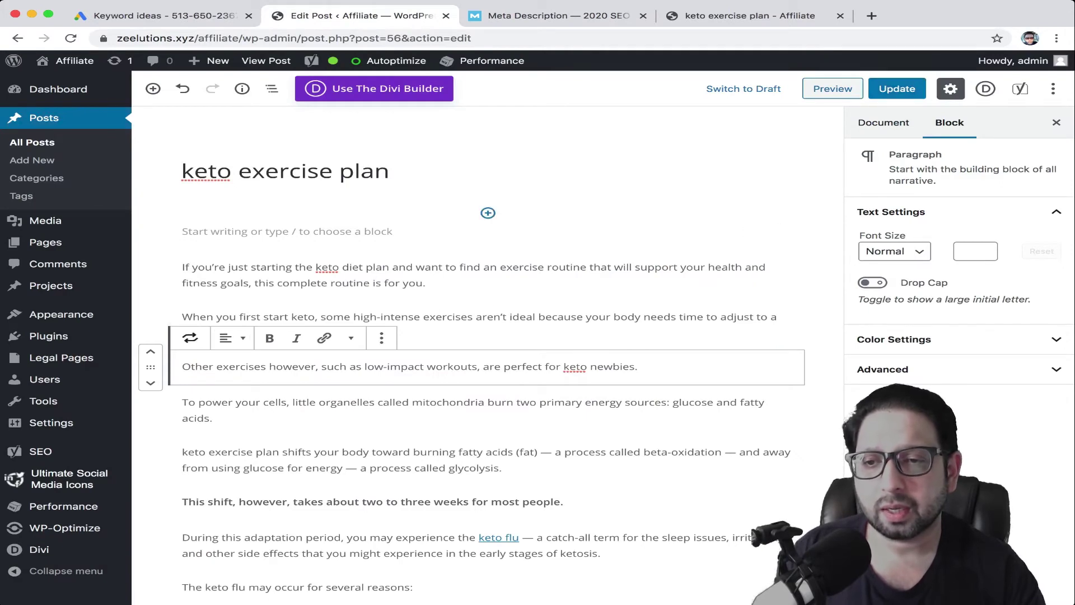
# - Insert an image block above the first paragraph, using the steak-and-salad plate illustration from the media library
pyautogui.click(381, 338)
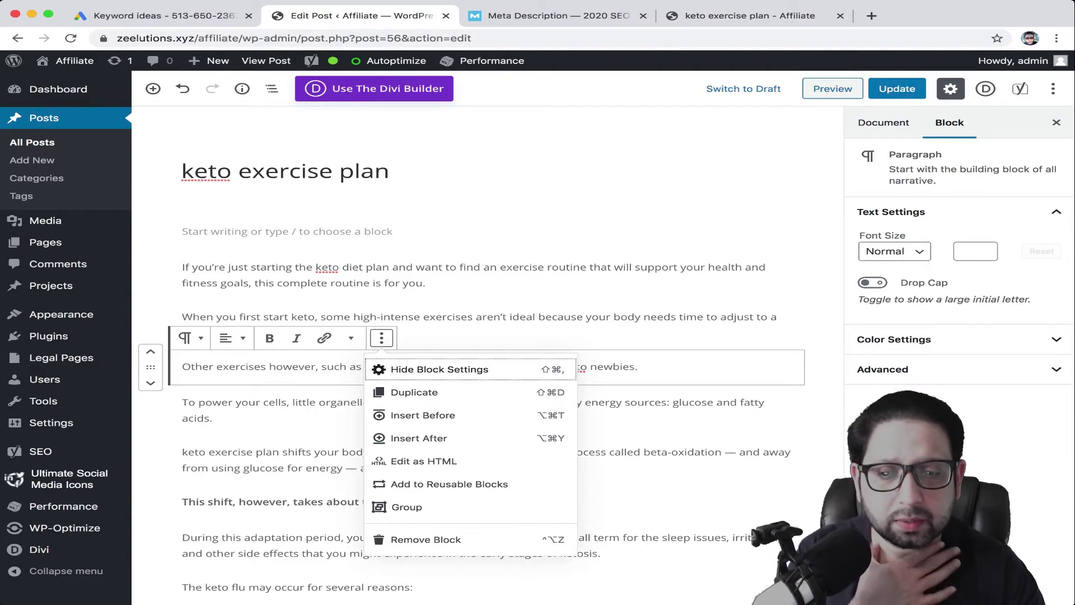
pyautogui.click(144, 232)
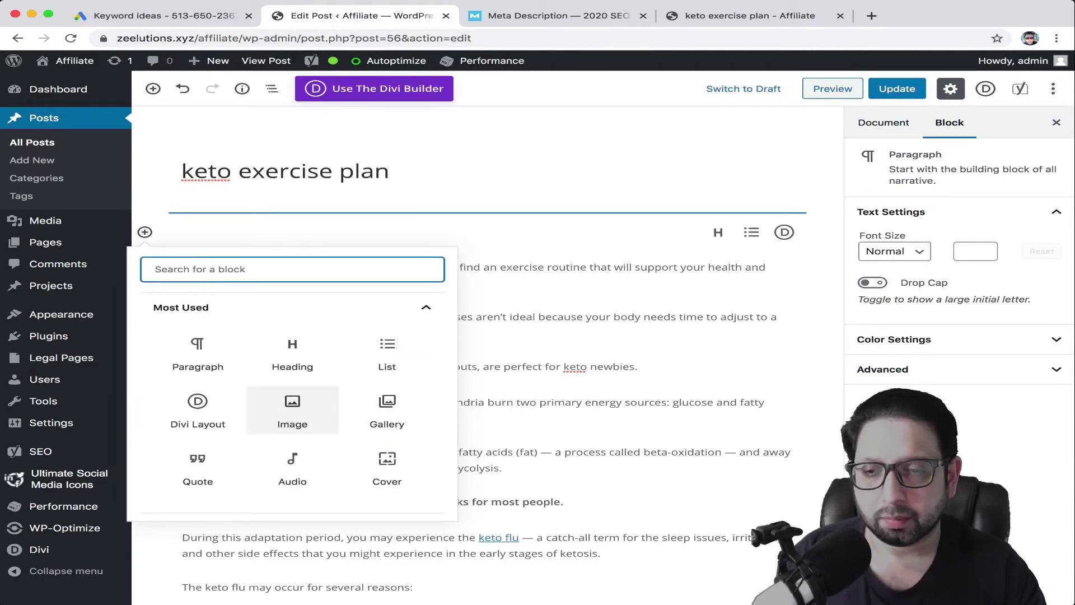
pyautogui.click(293, 411)
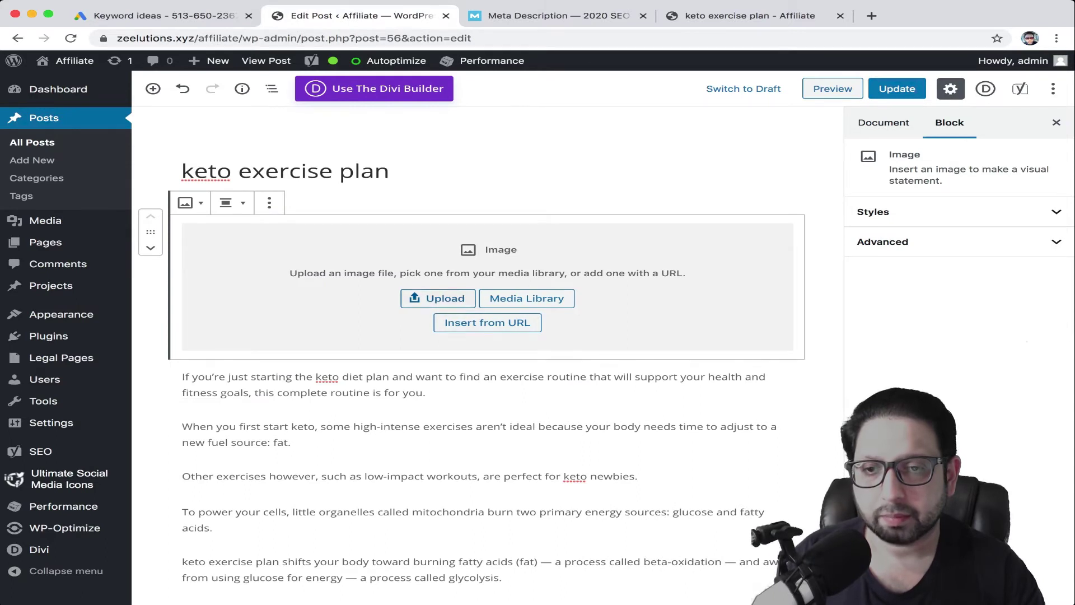
pyautogui.click(499, 300)
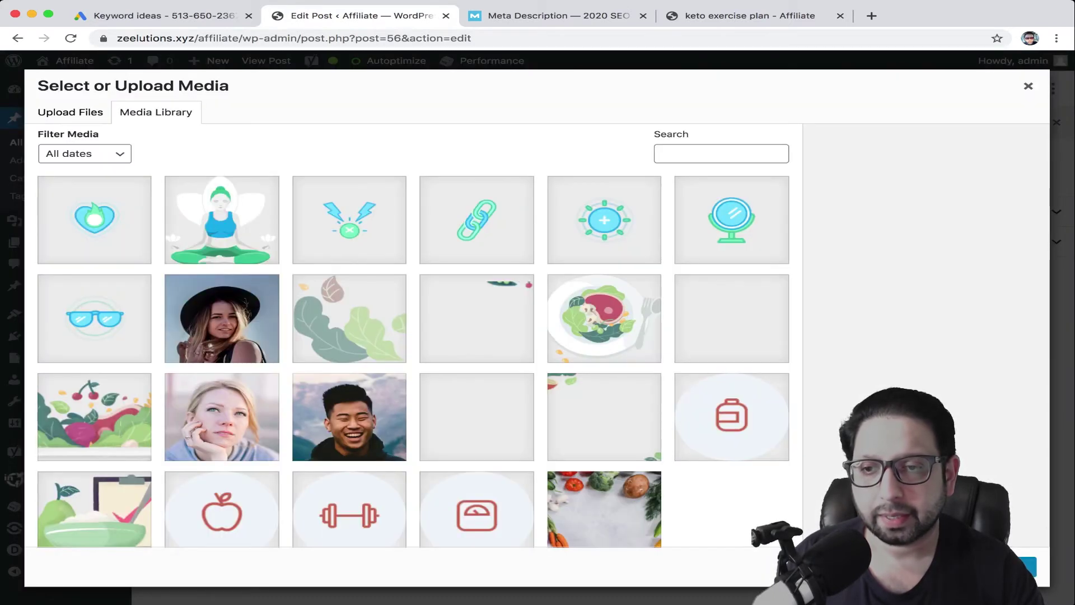
pyautogui.click(221, 318)
pyautogui.click(605, 510)
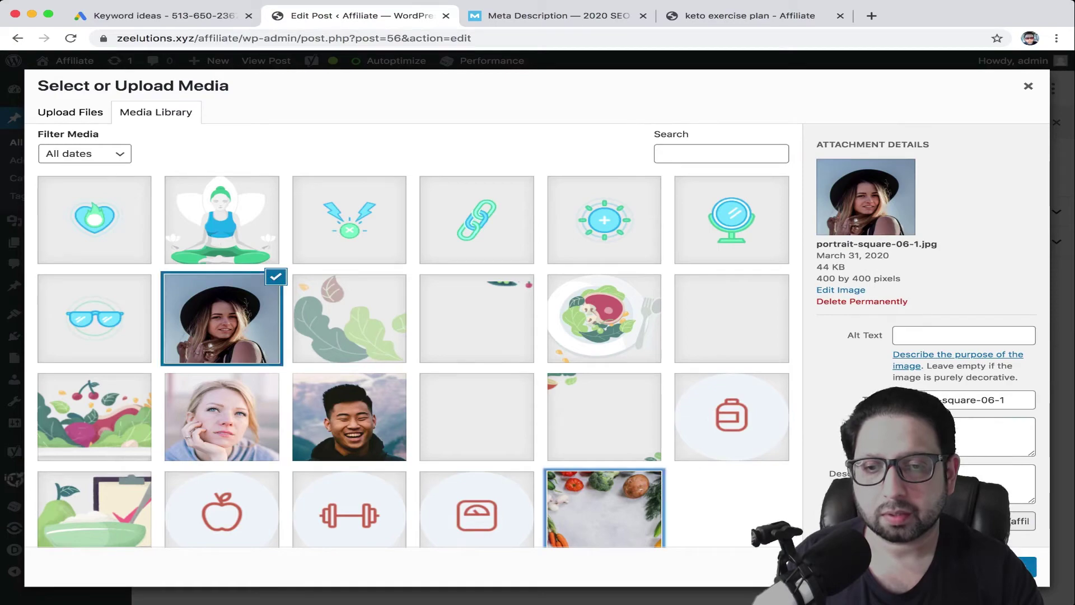
pyautogui.click(605, 318)
pyautogui.click(1027, 567)
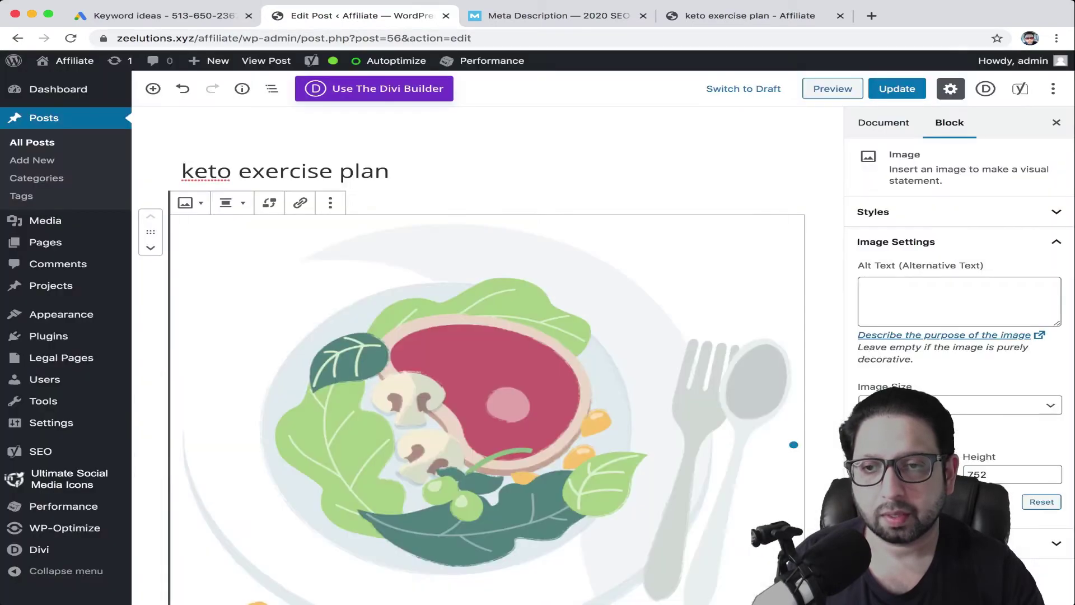
# - Look over the inserted plate image, its block options and the article text below it
pyautogui.scroll(-8, 487, 353)
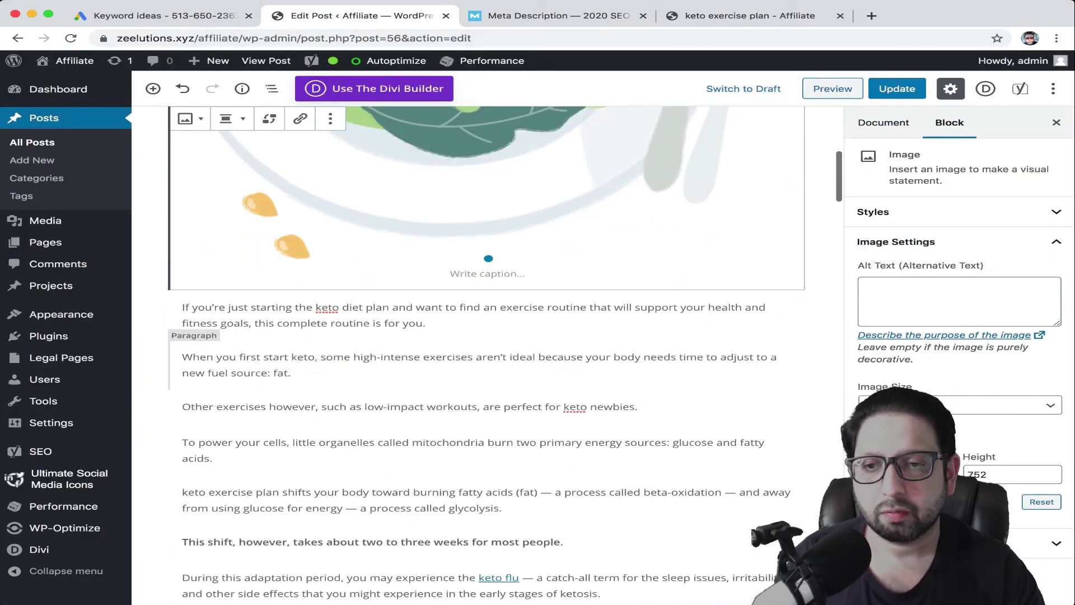
pyautogui.scroll(5, 487, 336)
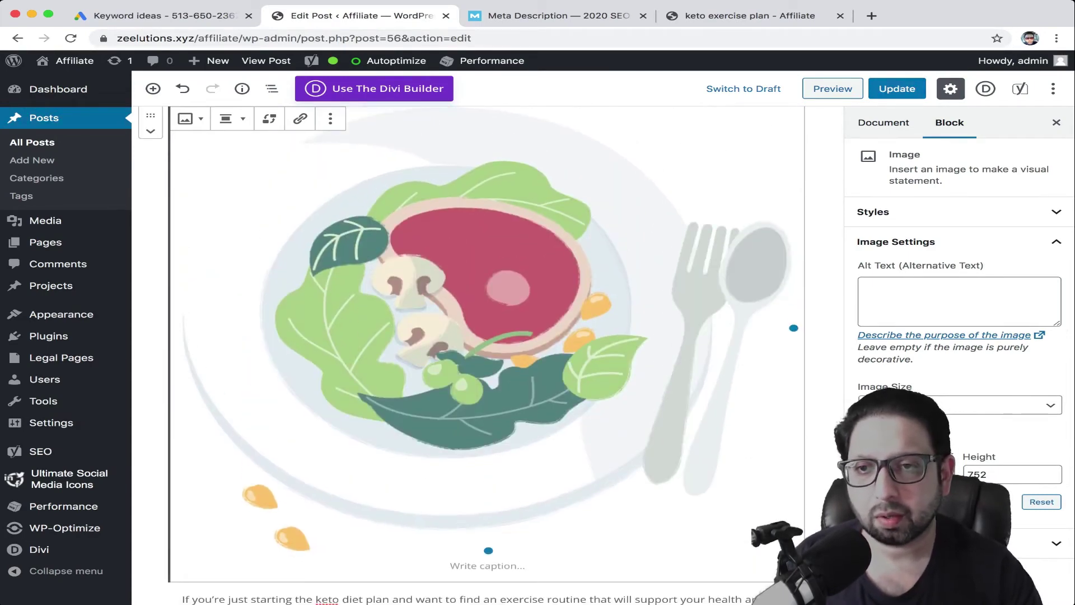
pyautogui.scroll(2, 488, 353)
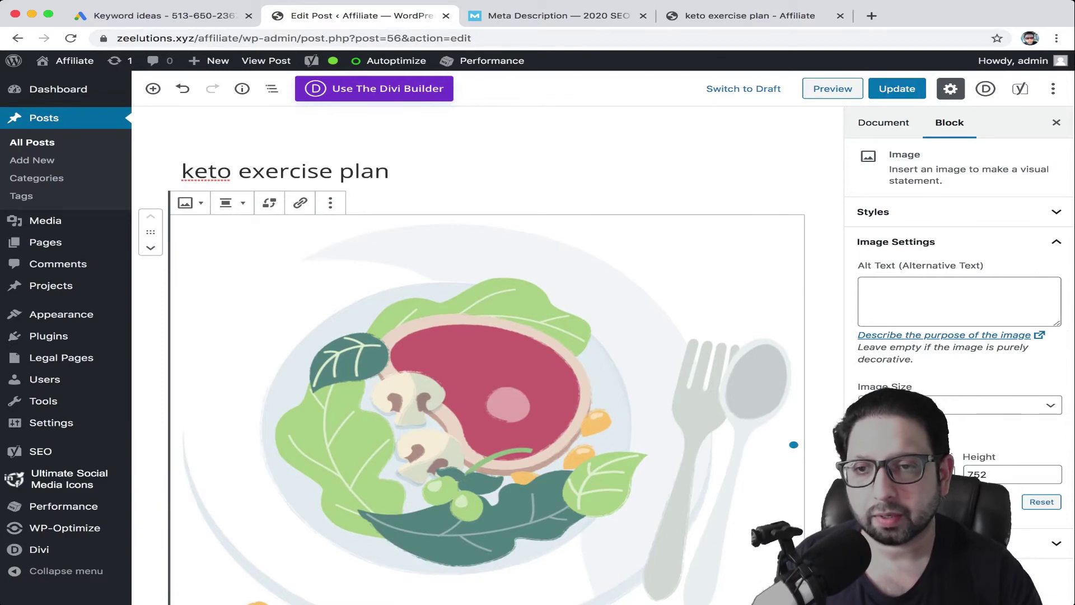
pyautogui.click(331, 203)
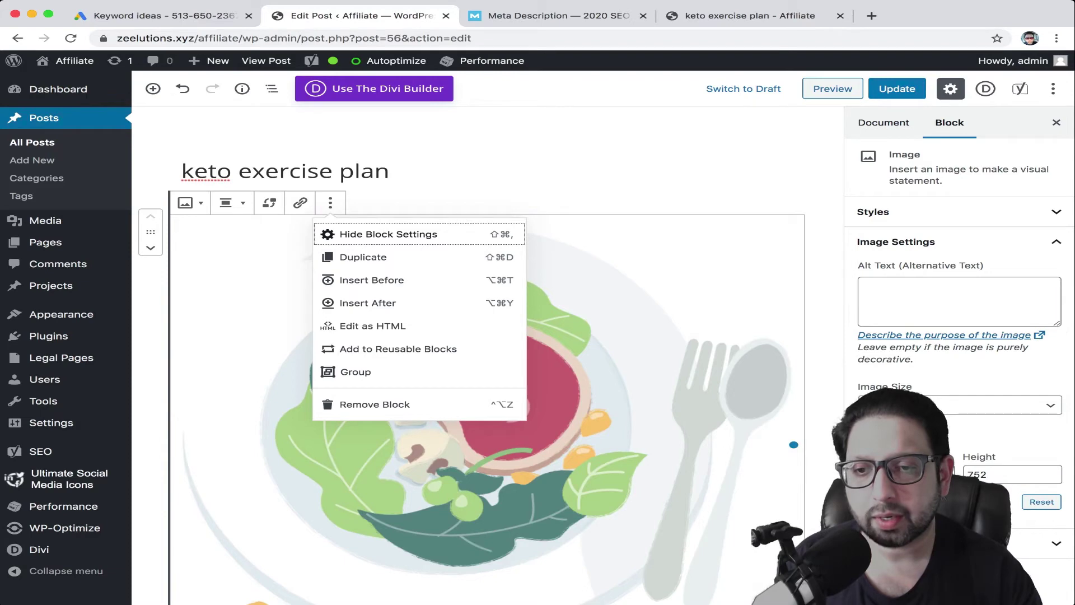
pyautogui.press('Escape')
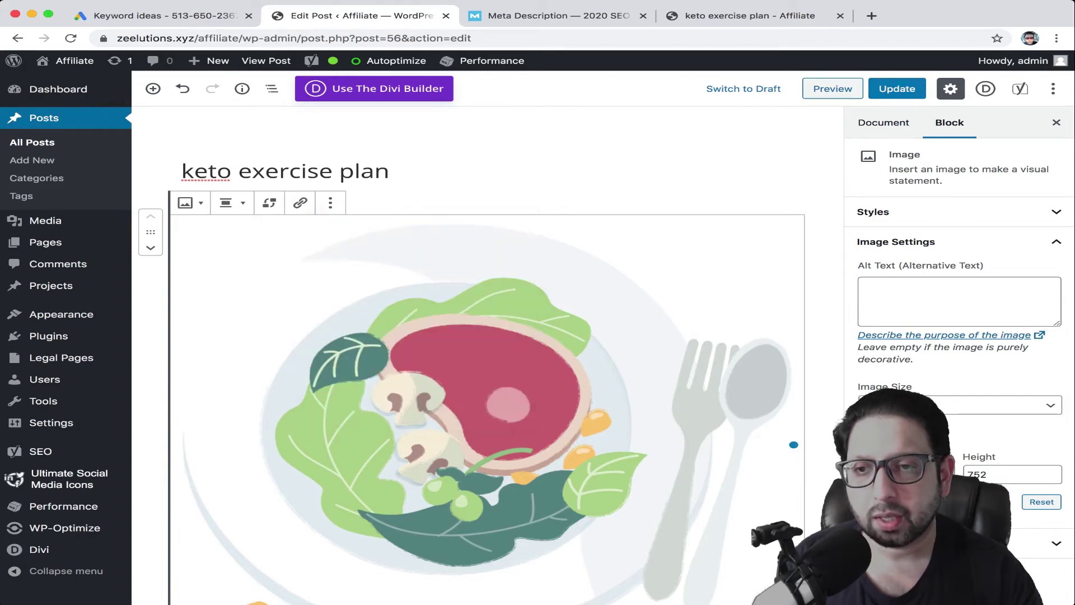
pyautogui.scroll(-10, 486, 353)
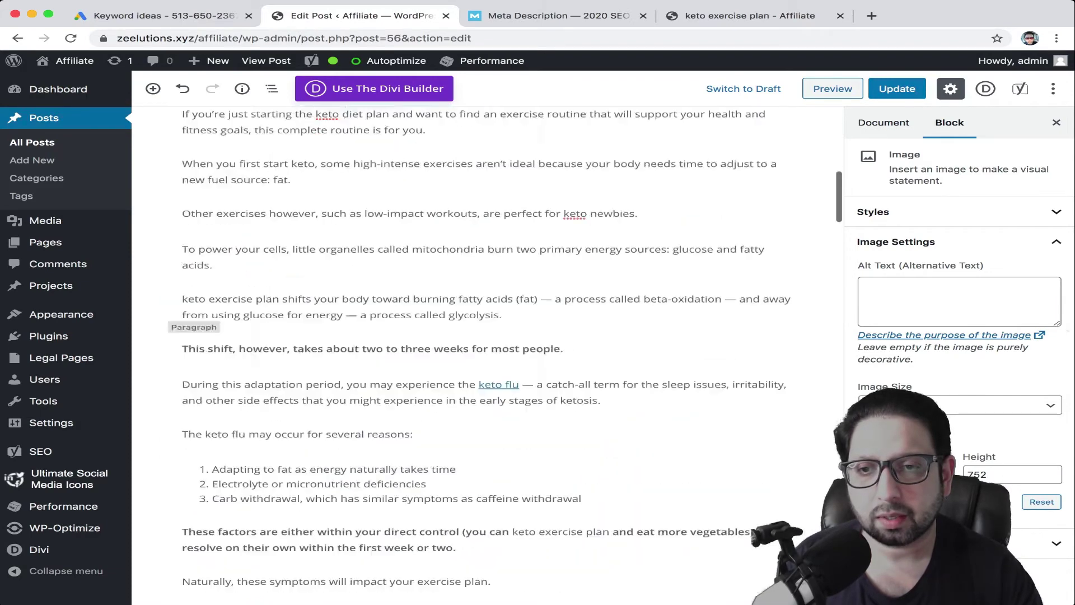
pyautogui.scroll(4, 486, 353)
pyautogui.scroll(1, 487, 353)
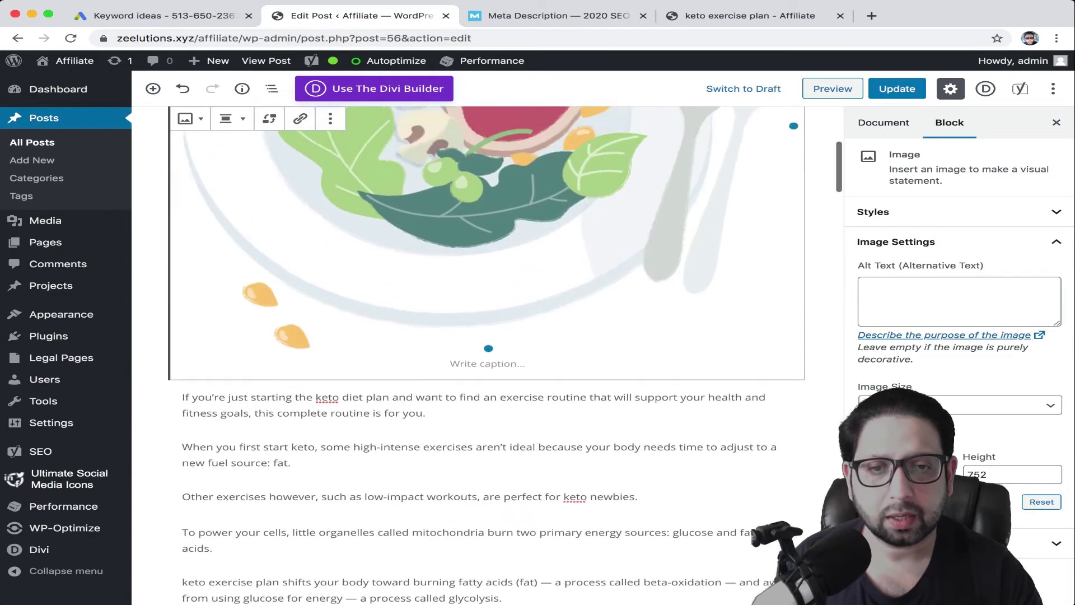
# - Set the image's alt text to "keto diet plan" and update the post
pyautogui.click(959, 302)
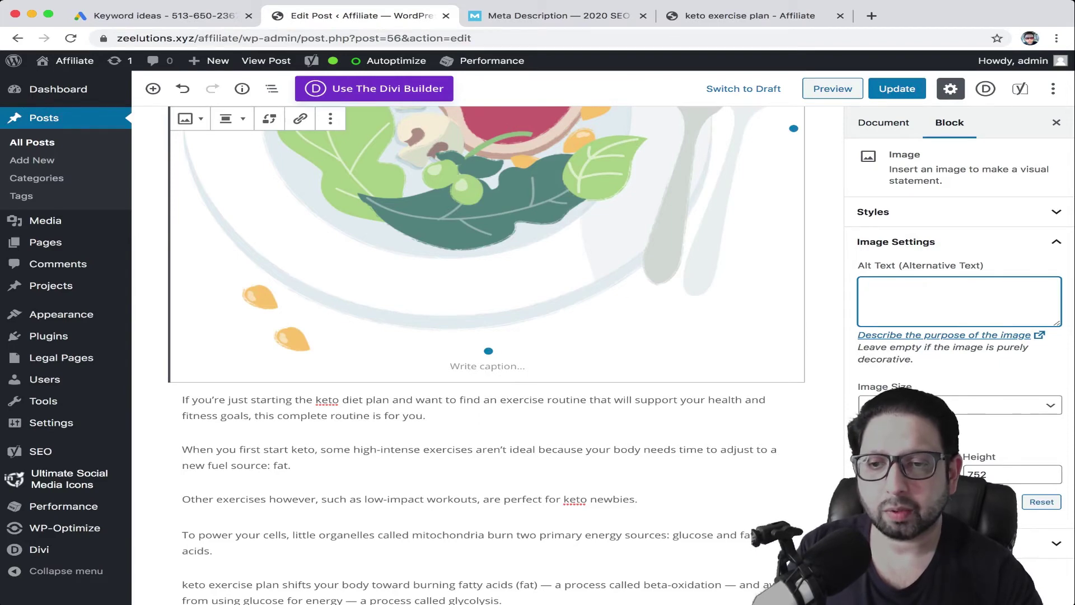
pyautogui.write('keto diet plan')
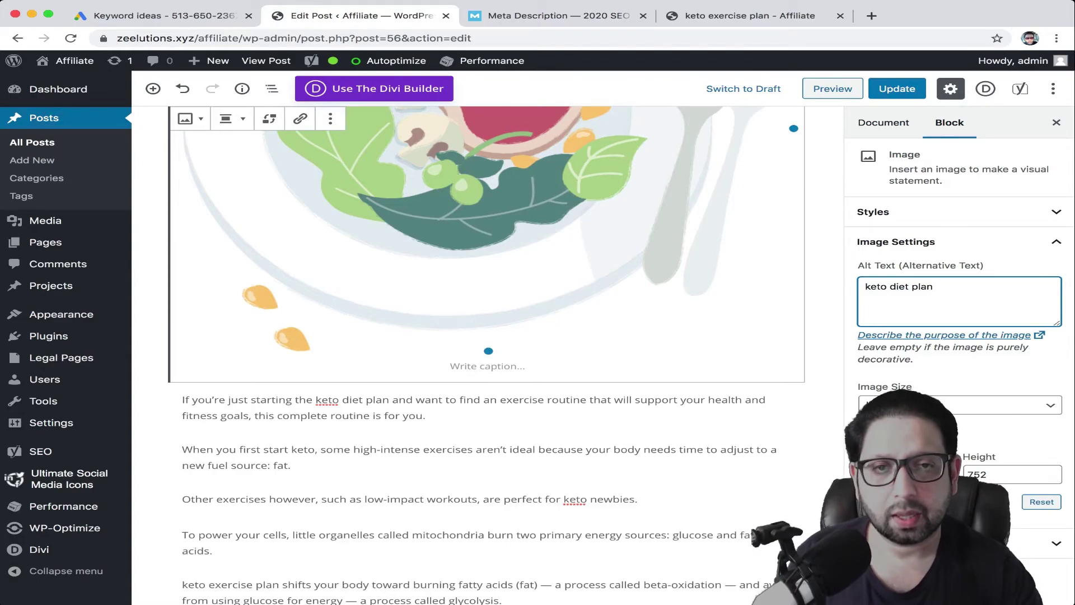
pyautogui.click(897, 89)
# - Recheck the post's SEO analysis results, and remove the image block beneath the title
pyautogui.scroll(-20, 487, 353)
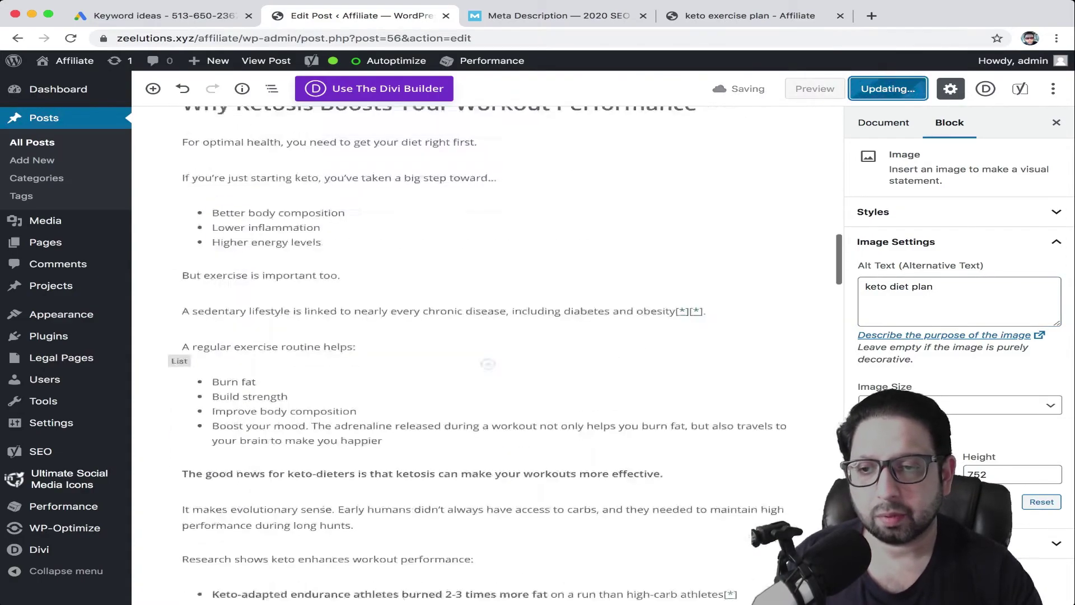
pyautogui.scroll(-10, 488, 353)
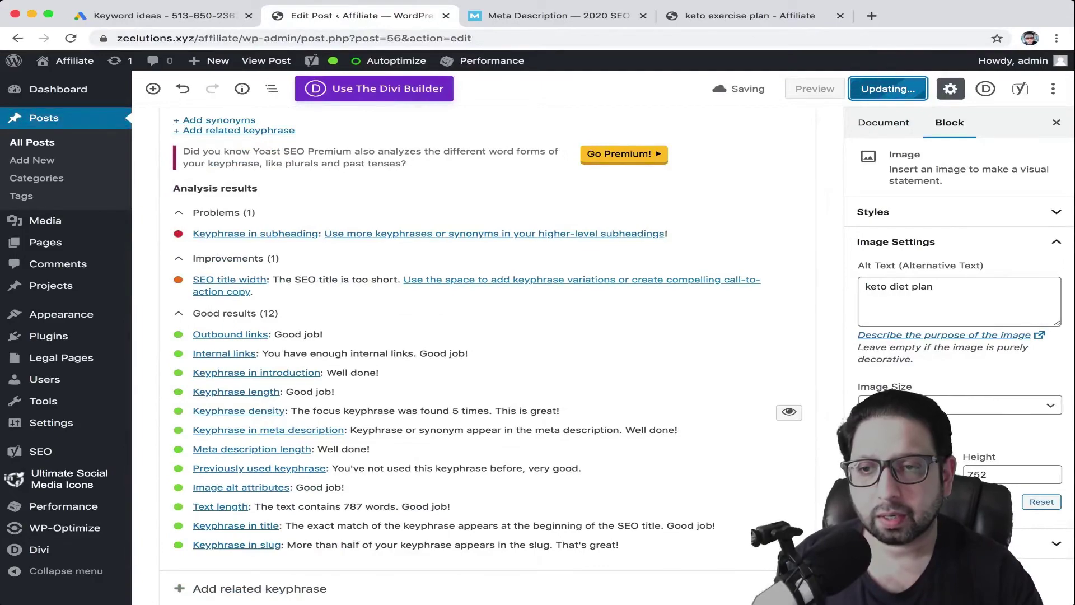
pyautogui.scroll(20, 488, 353)
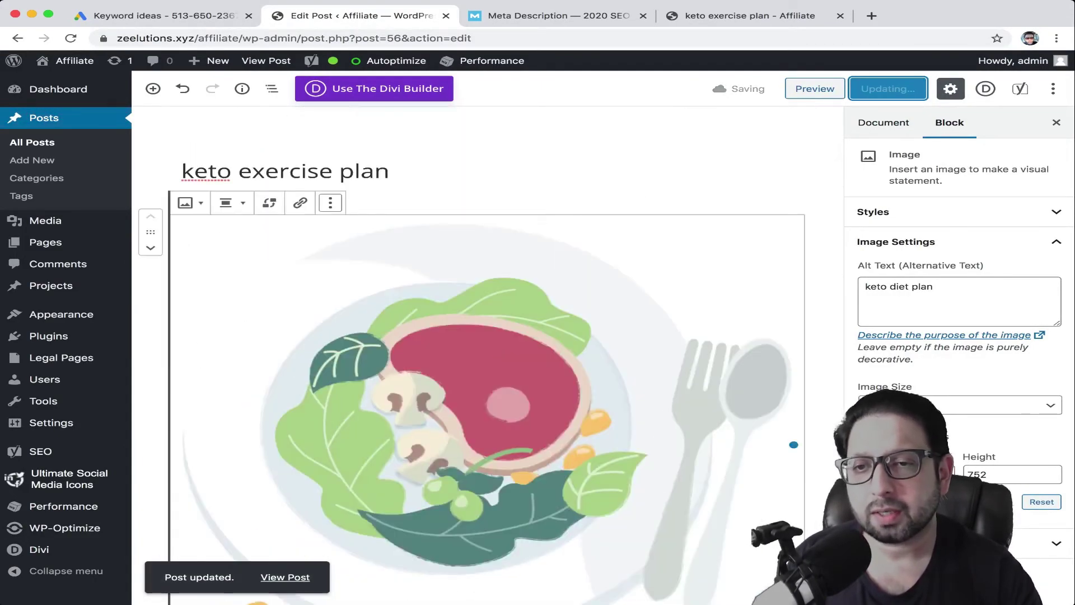
pyautogui.click(331, 203)
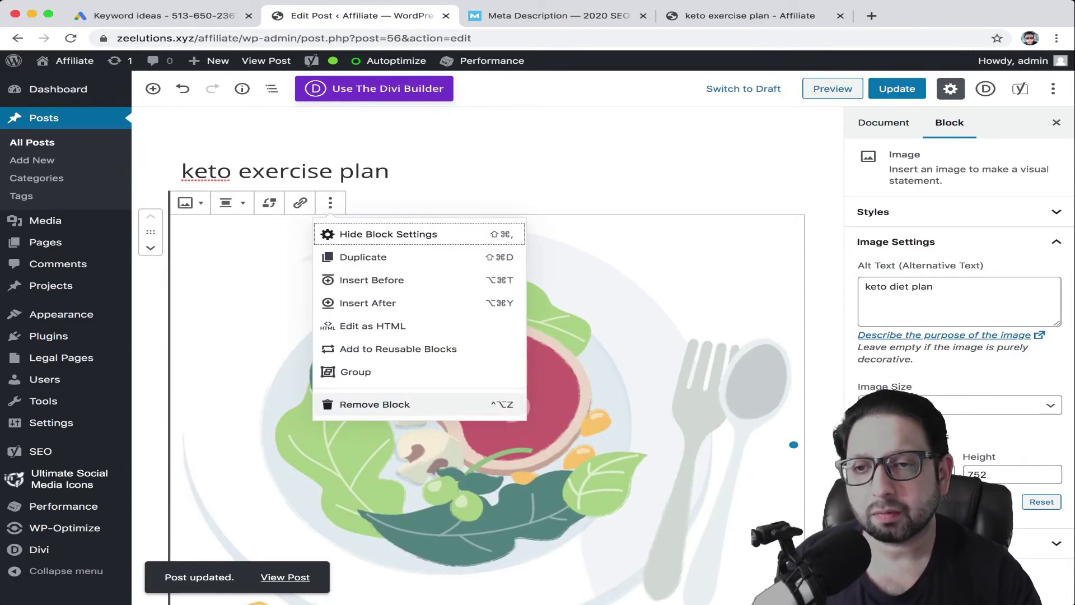
pyautogui.click(375, 404)
pyautogui.click(559, 16)
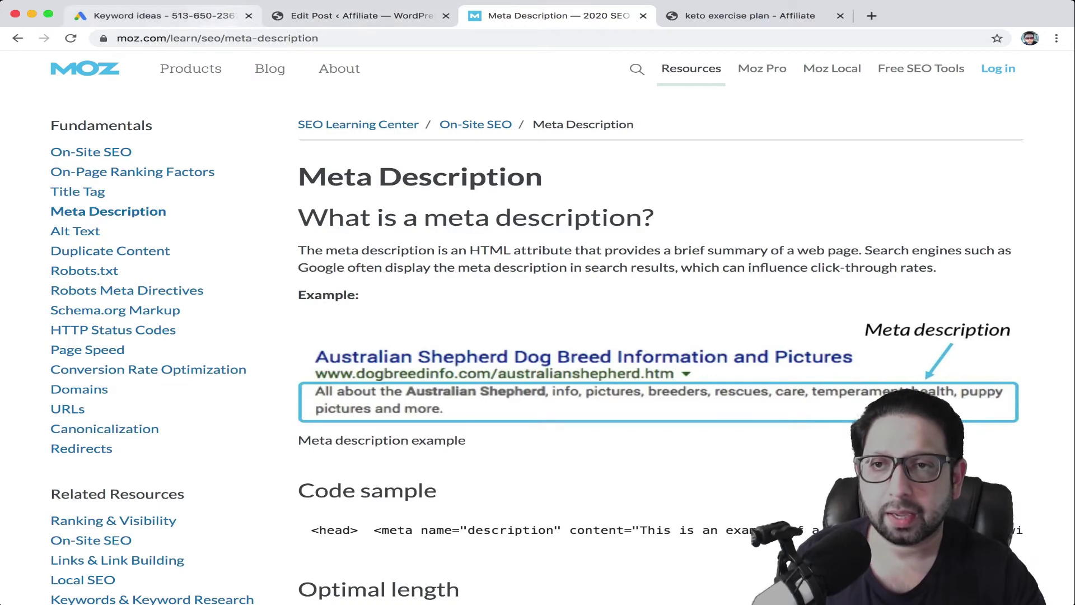
pyautogui.click(163, 16)
pyautogui.hotkey('ctrl', 'Tab')
# - Add a Heading 2 block reading "Best Way To Find Keto Exercise Plan" above the first paragraph of the post
pyautogui.scroll(-1, 448, 252)
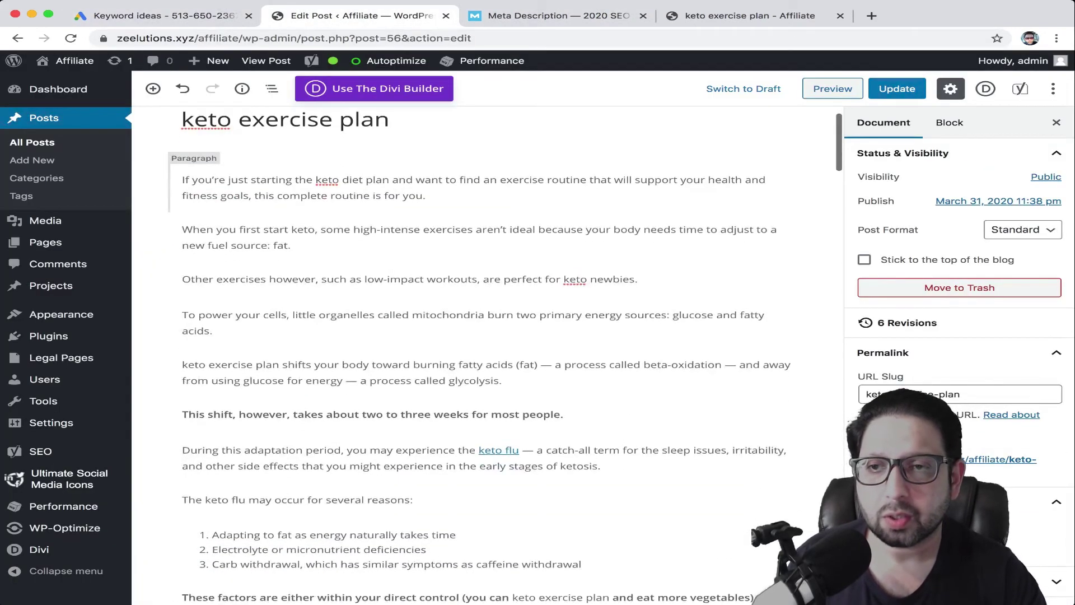
pyautogui.scroll(1, 488, 252)
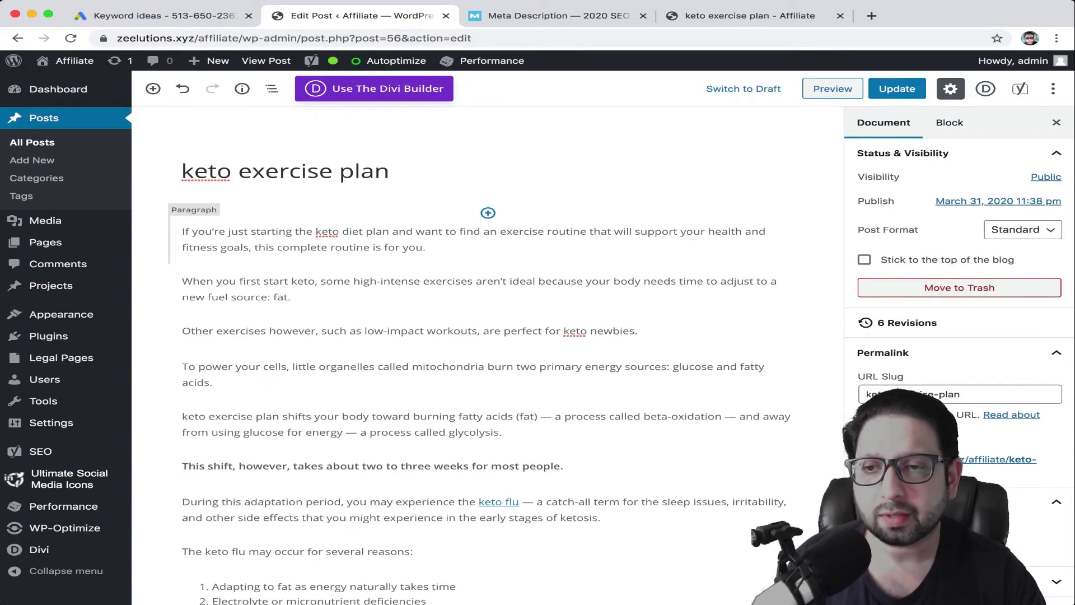
pyautogui.click(225, 232)
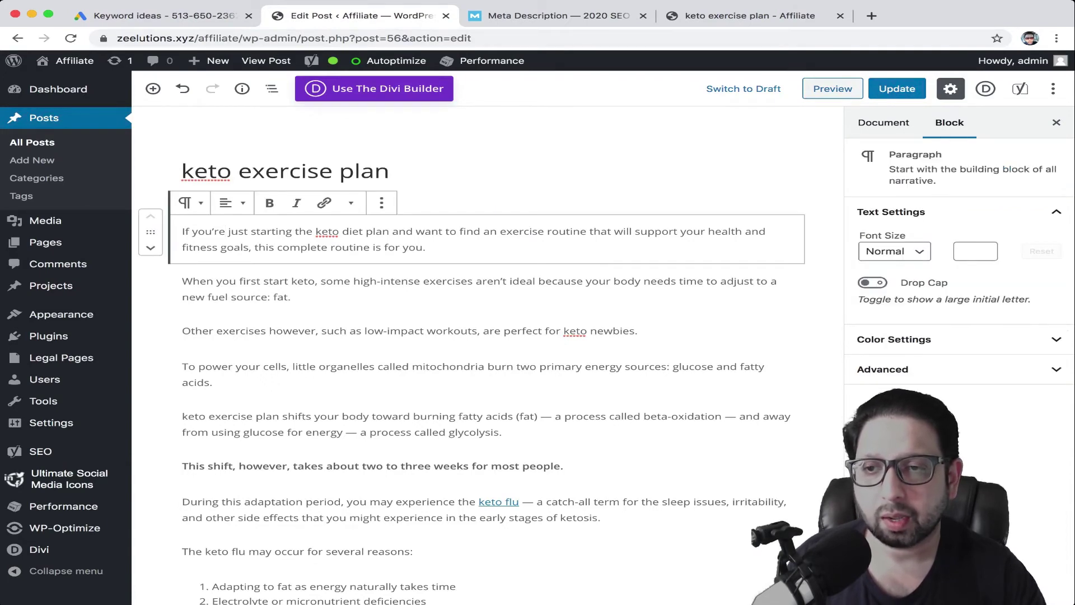
pyautogui.click(188, 203)
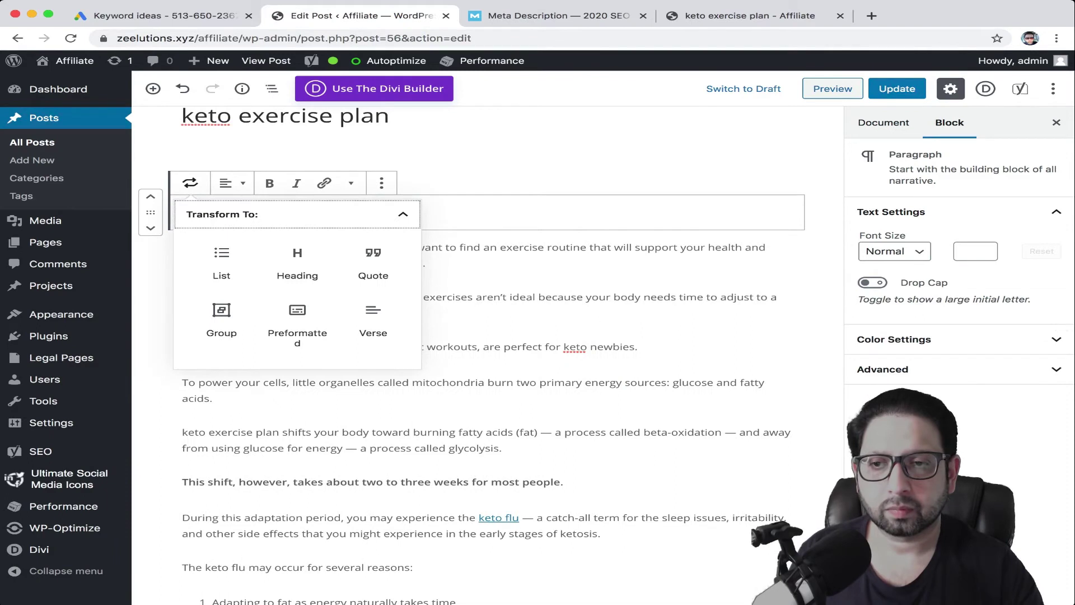
pyautogui.click(297, 260)
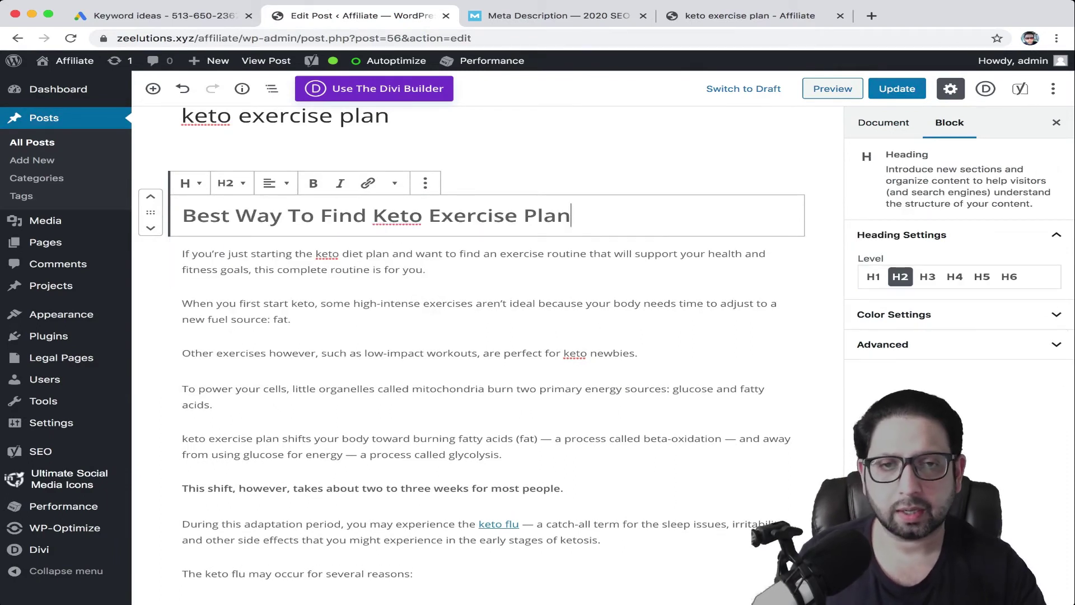
# - Look over the post's Yoast SEO section, the new heading's level options and the post title
pyautogui.scroll(-20, 488, 352)
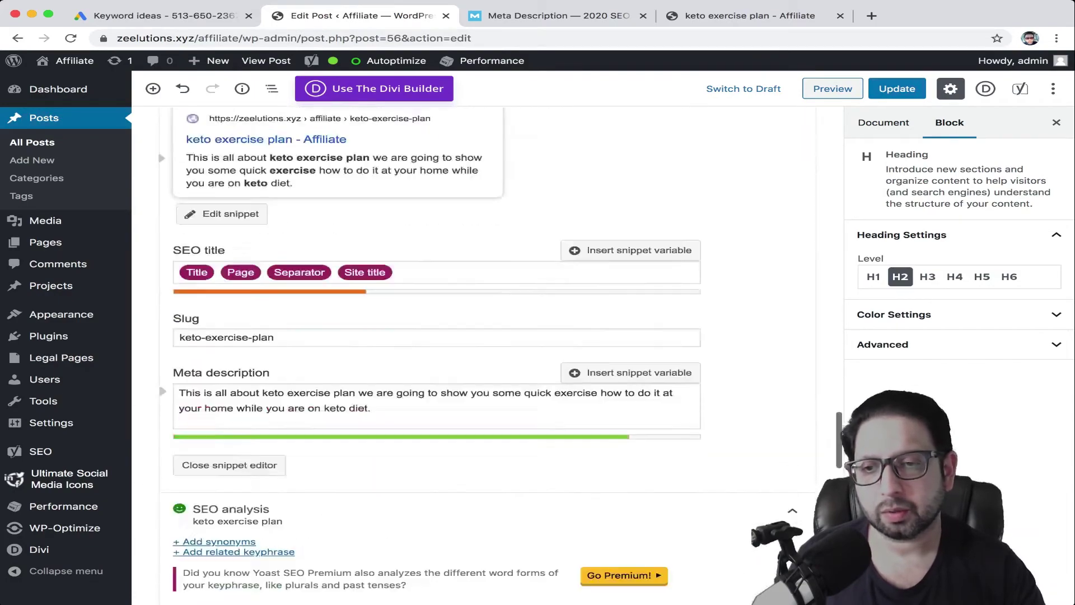
pyautogui.scroll(-3, 488, 353)
pyautogui.scroll(15, 487, 352)
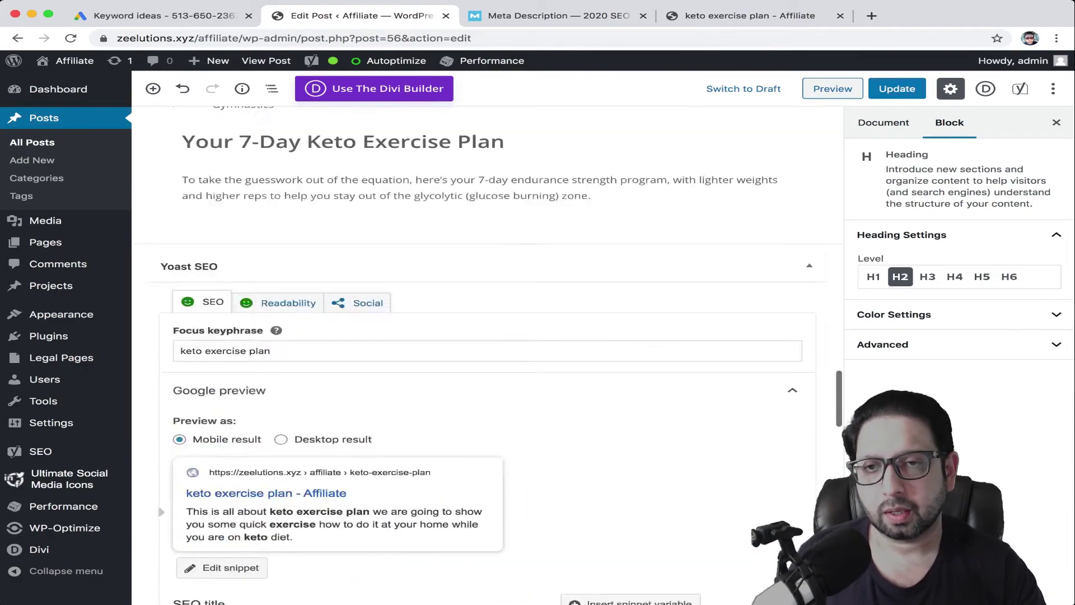
pyautogui.scroll(15, 488, 448)
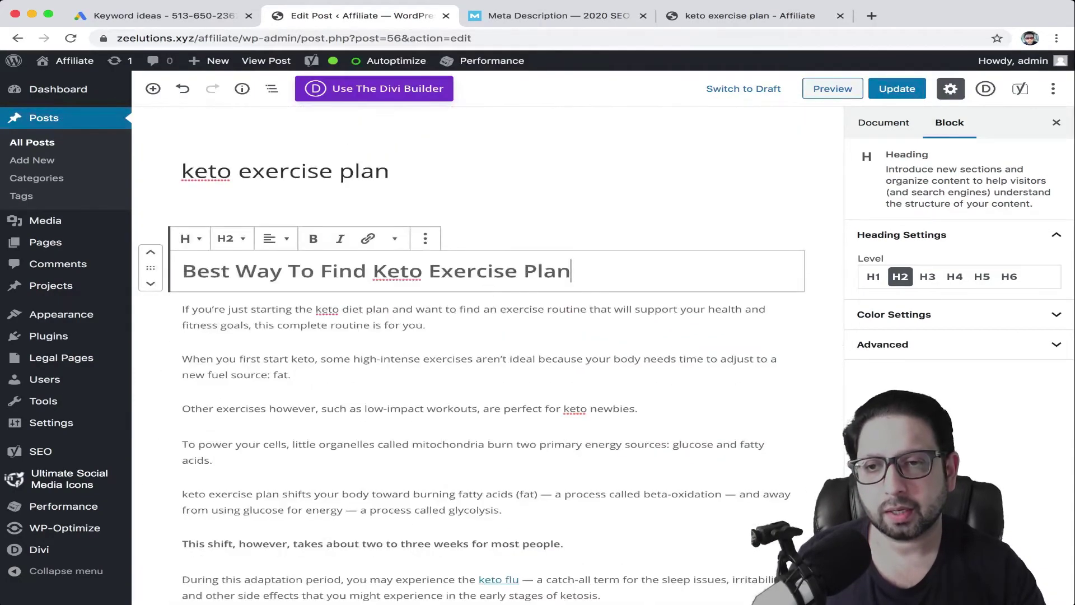
pyautogui.moveTo(572, 272); pyautogui.dragTo(182, 272)
pyautogui.click(230, 239)
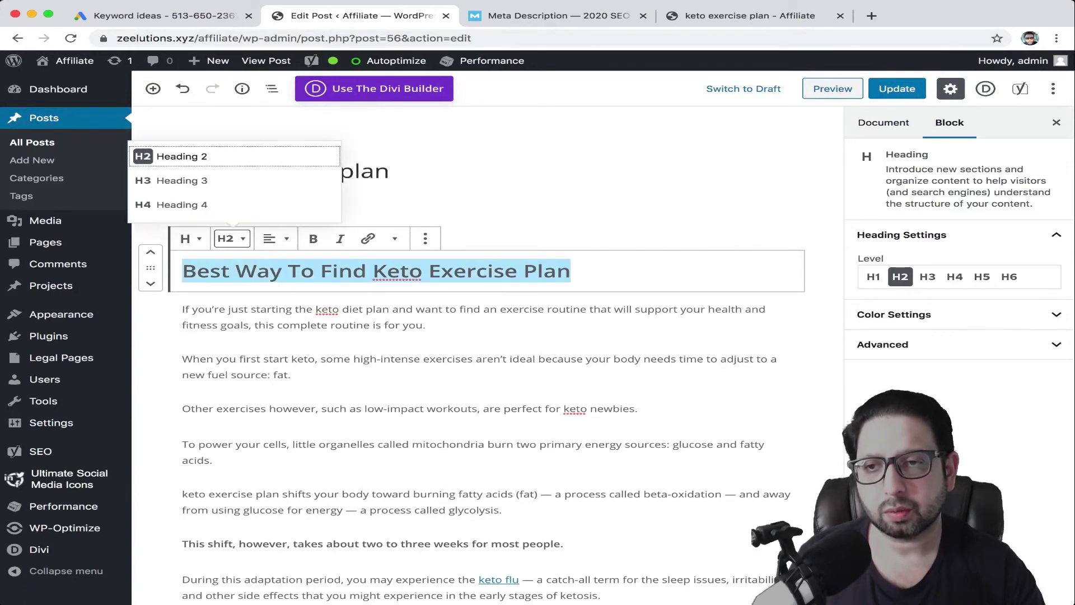
pyautogui.press('Escape')
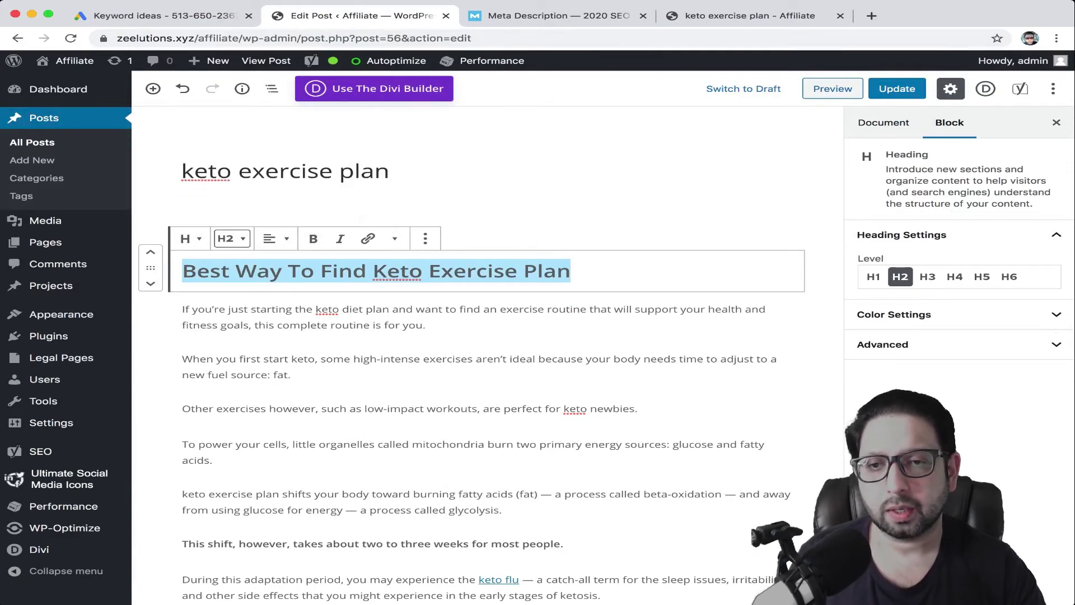
pyautogui.click(391, 171)
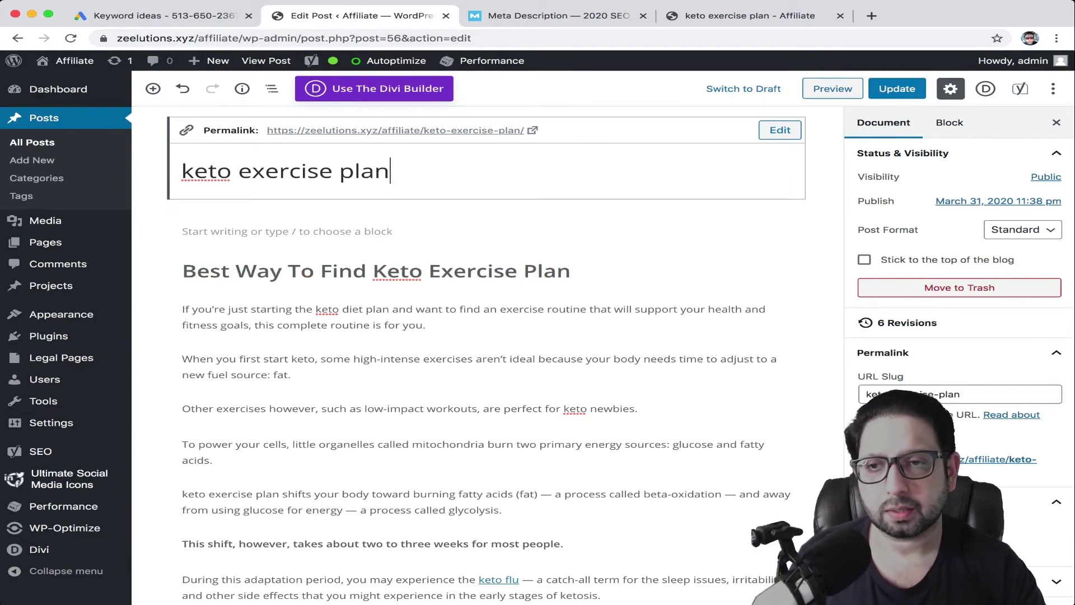
pyautogui.moveTo(391, 171); pyautogui.dragTo(181, 171)
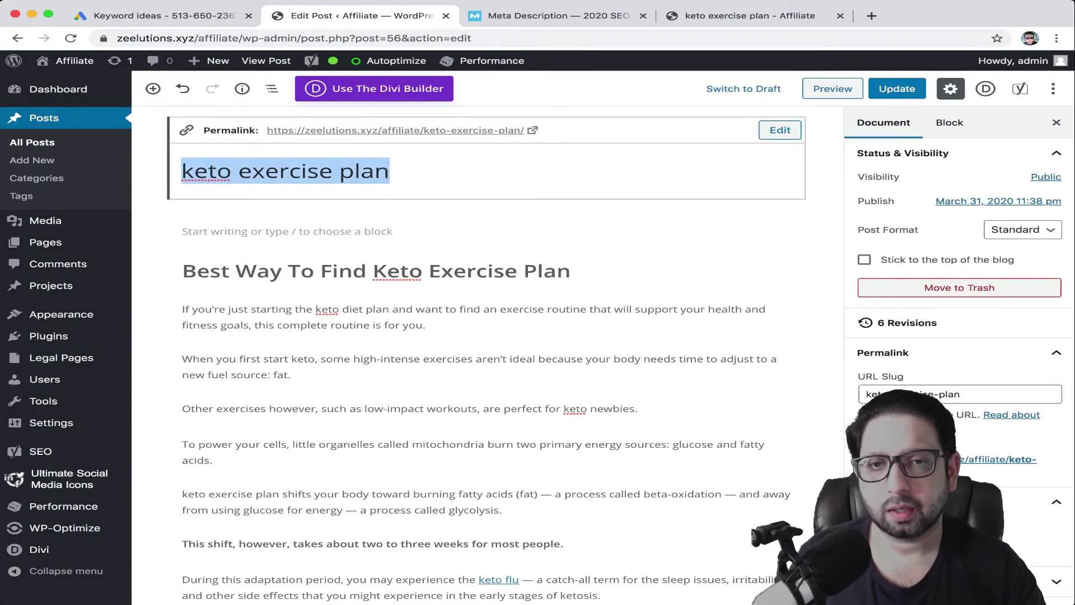
pyautogui.click(426, 173)
# - Update the post with the new heading and check its Yoast SEO section
pyautogui.click(897, 88)
pyautogui.scroll(-8, 486, 353)
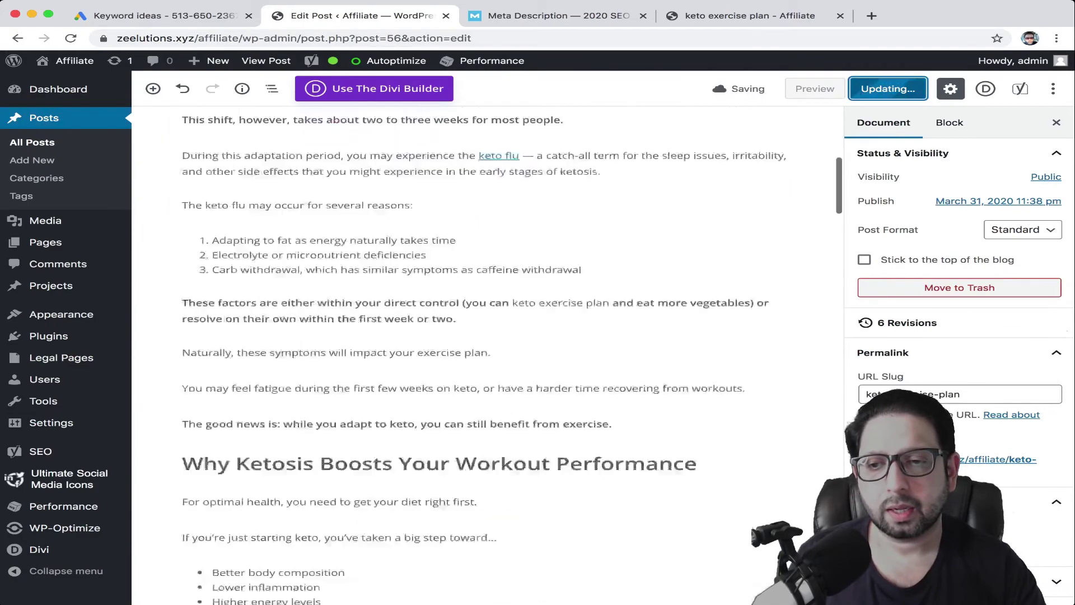
pyautogui.scroll(-15, 488, 353)
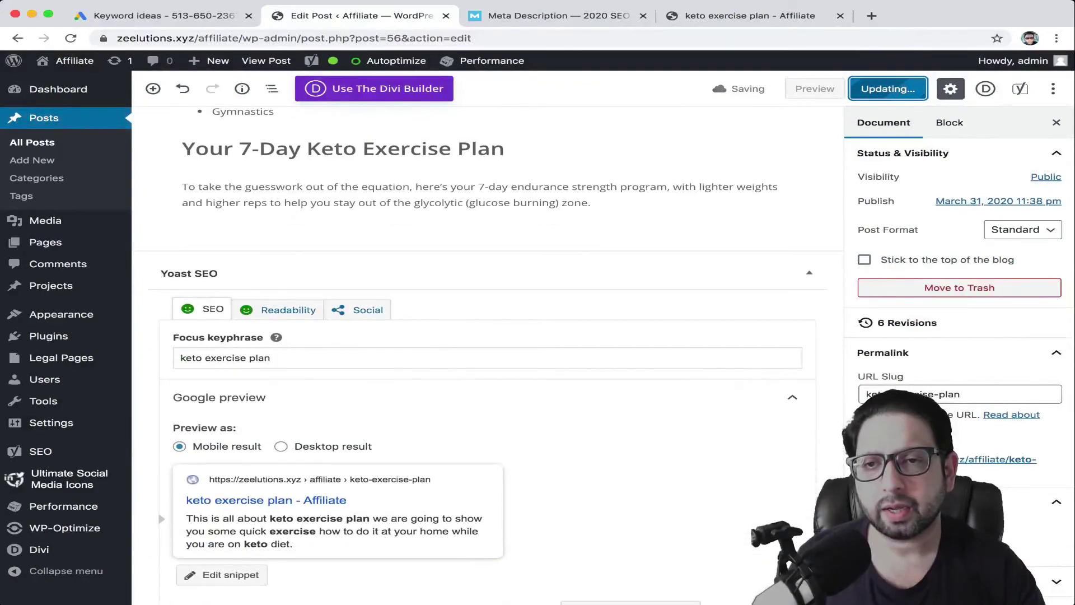
pyautogui.scroll(20, 487, 353)
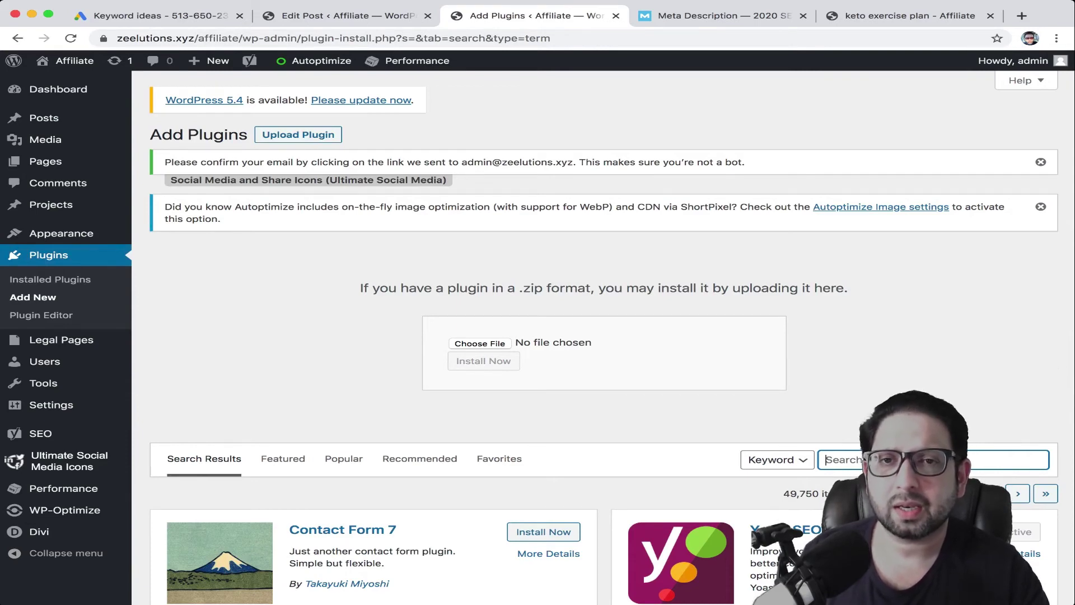
# - Return to the post editor, review the end of the article and its Yoast SEO section, and update the post
pyautogui.click(722, 16)
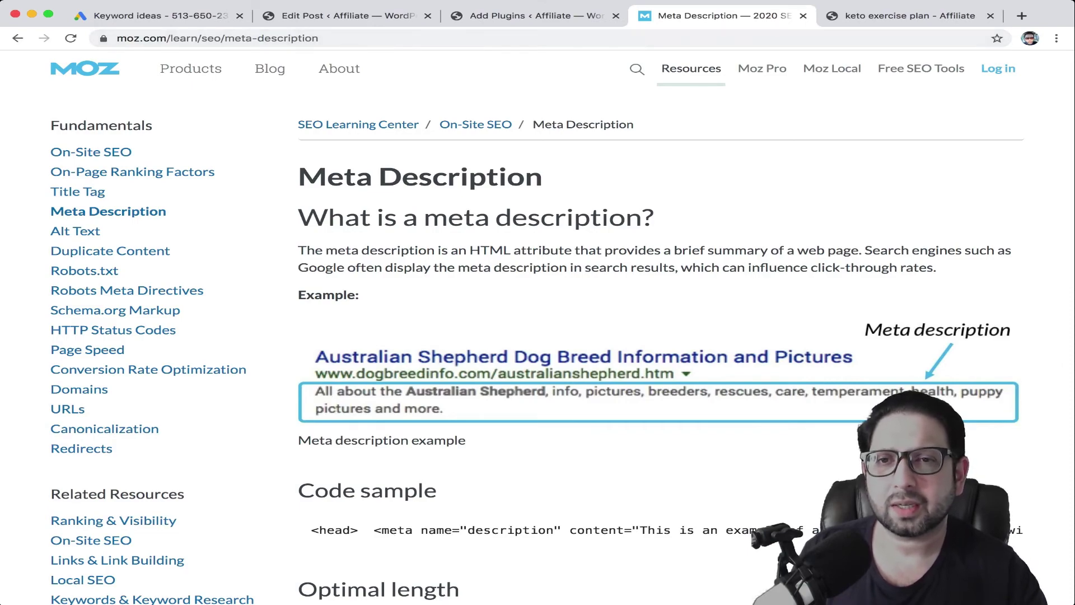
pyautogui.hotkey('ctrl', 'shift', 'Tab')
pyautogui.hotkey('ctrl', 'shift', 'Tab')
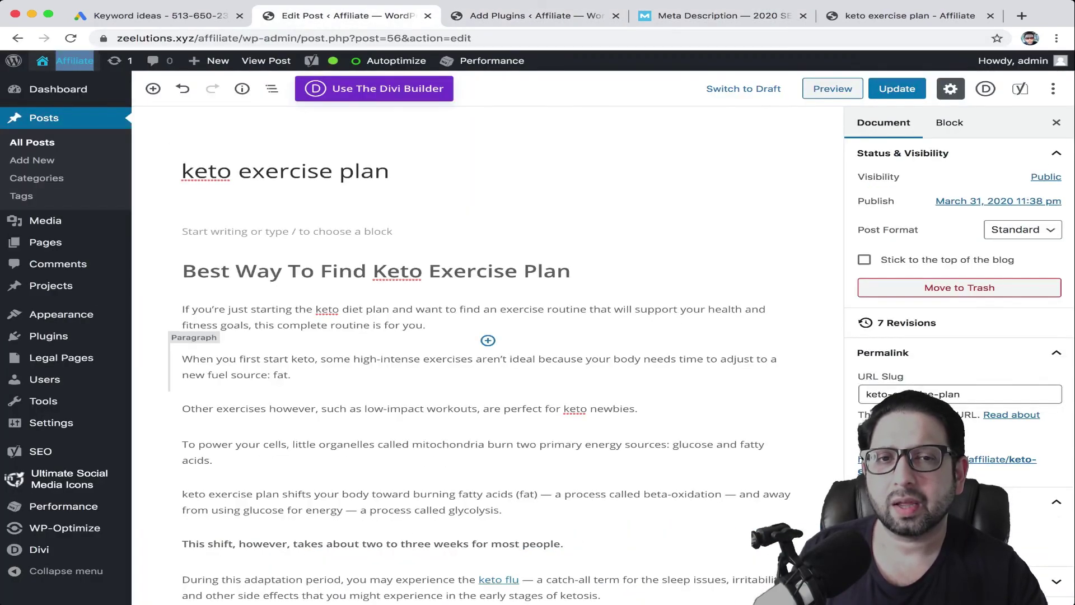
pyautogui.scroll(-20, 487, 353)
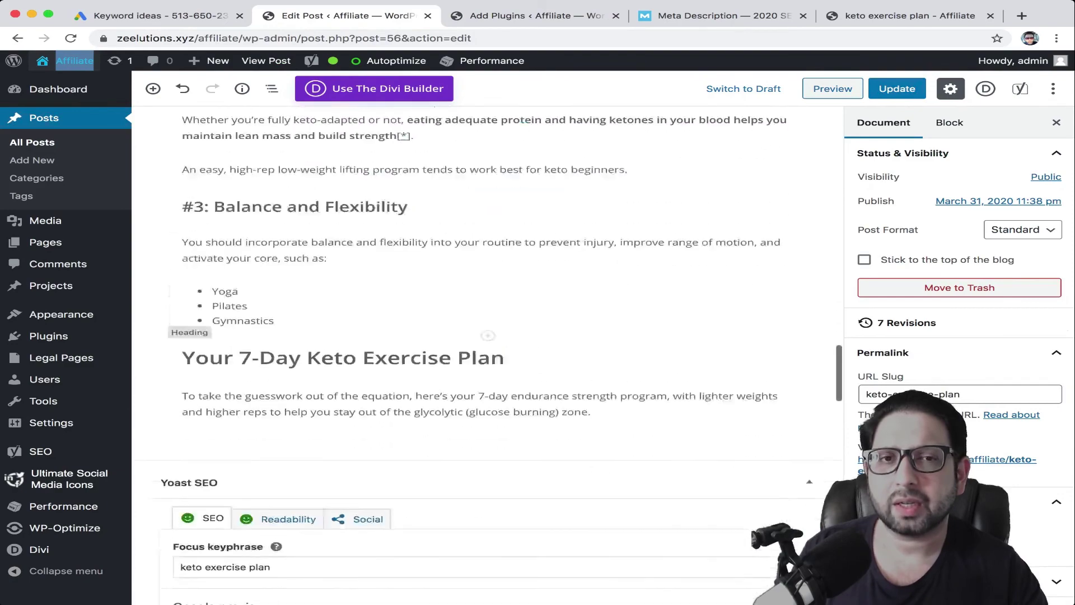
pyautogui.scroll(-4, 488, 335)
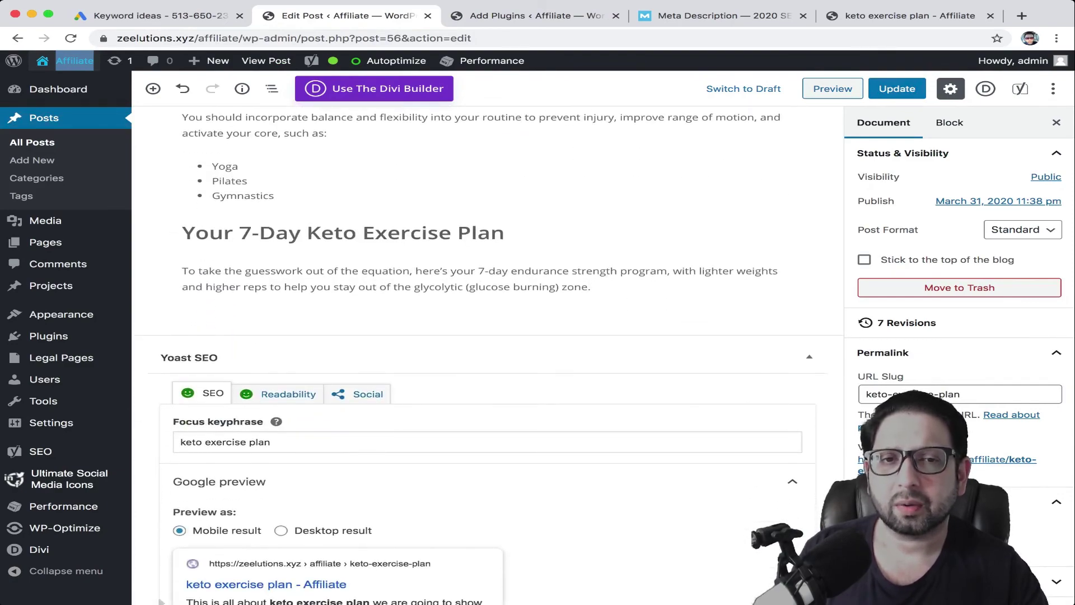
pyautogui.scroll(20, 487, 353)
pyautogui.click(898, 89)
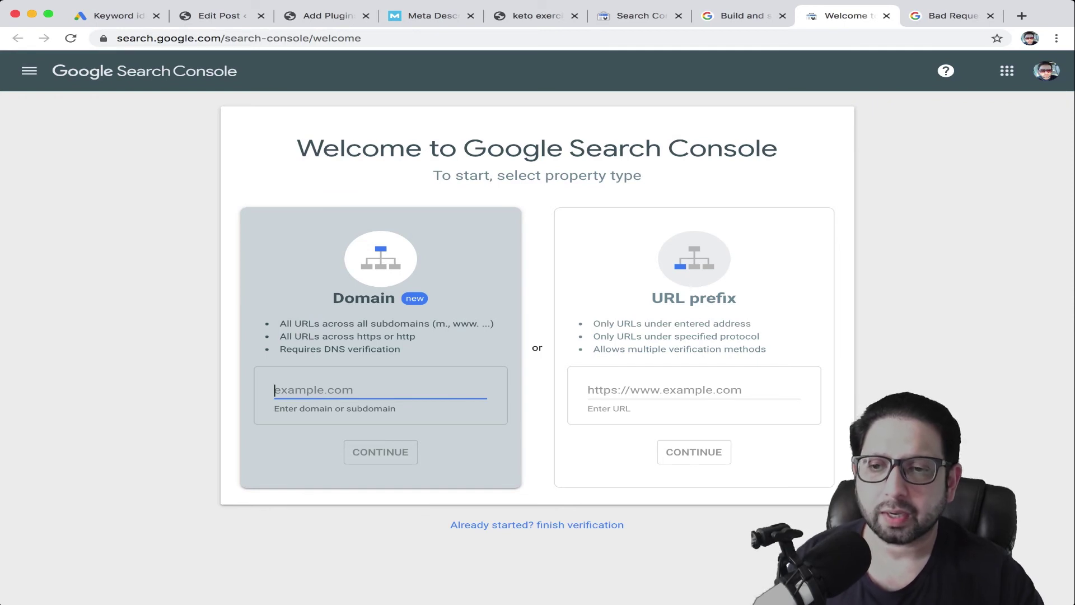
# - Enter zeelutions.xyz/affiliate as the domain in Google Search Console, copy it to the URL prefix option and submit that property
pyautogui.write('zeelutions.xyz/affiliate')
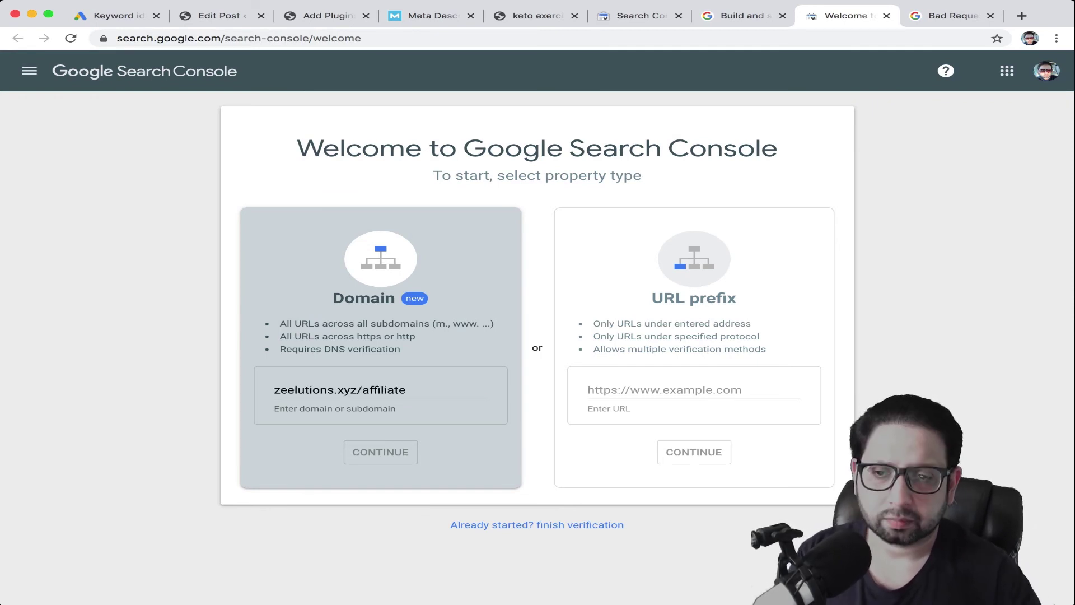
pyautogui.tripleClick(455, 390)
pyautogui.press('super+c')
pyautogui.click(592, 390)
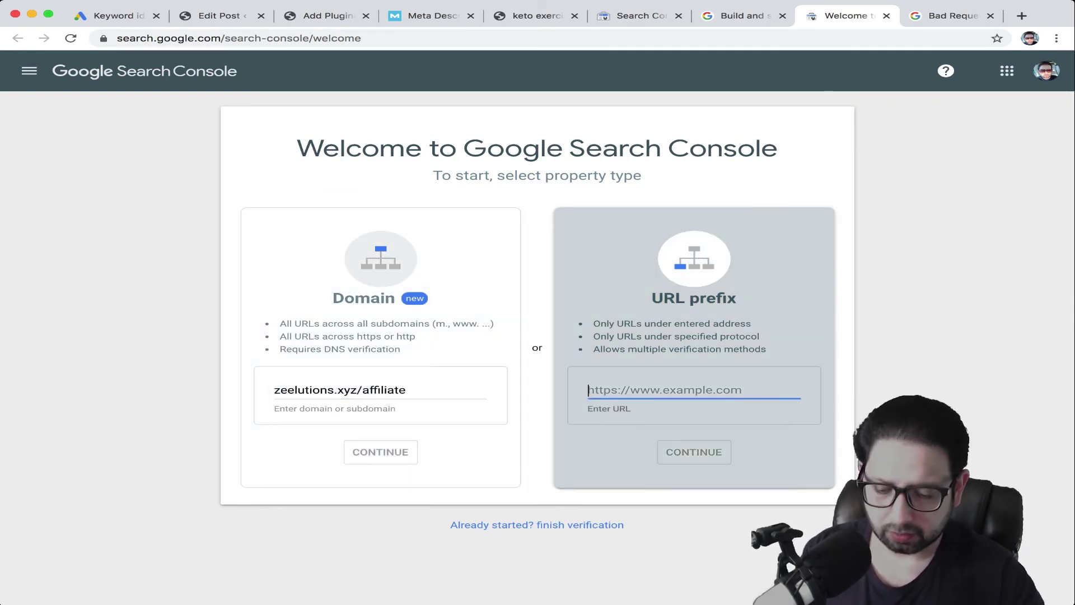
pyautogui.press('super+v')
pyautogui.press('Return')
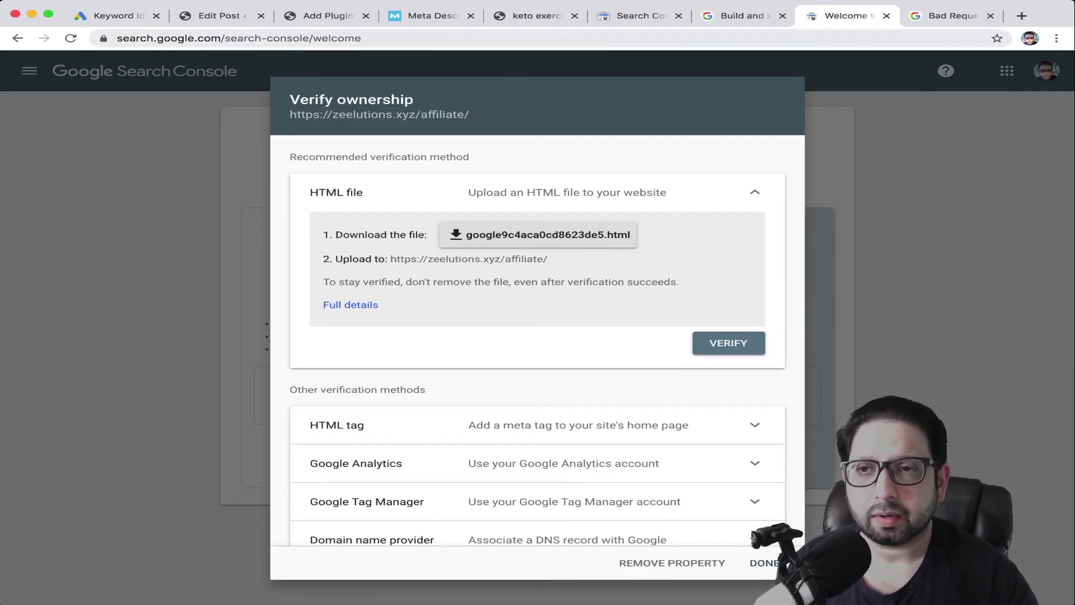
# - Look at the Search Console page for submitting a URL to the Google index, and return to the post editor
pyautogui.click(224, 15)
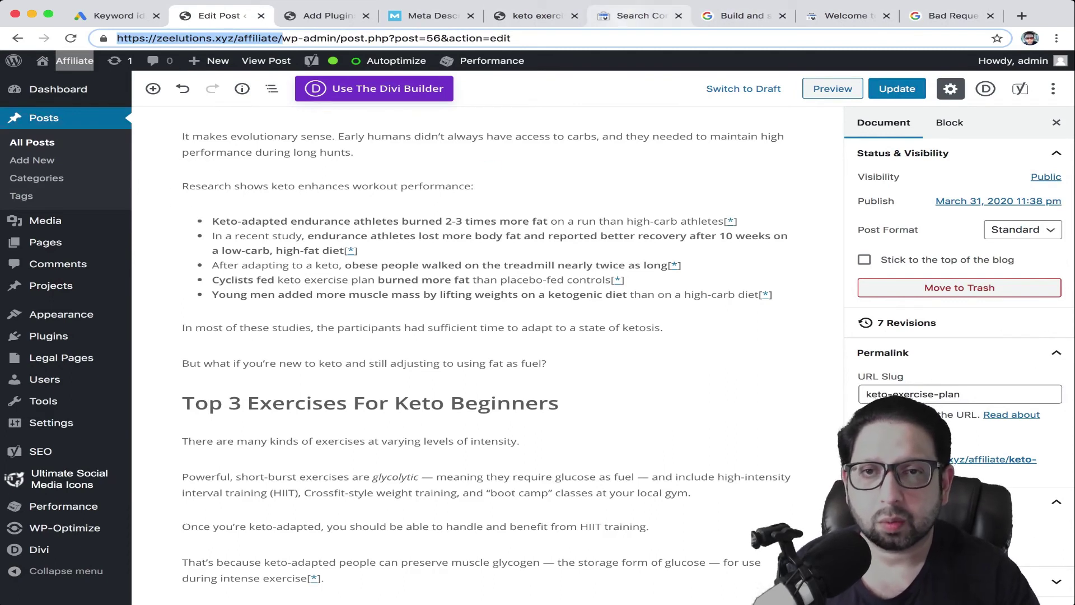
pyautogui.click(638, 16)
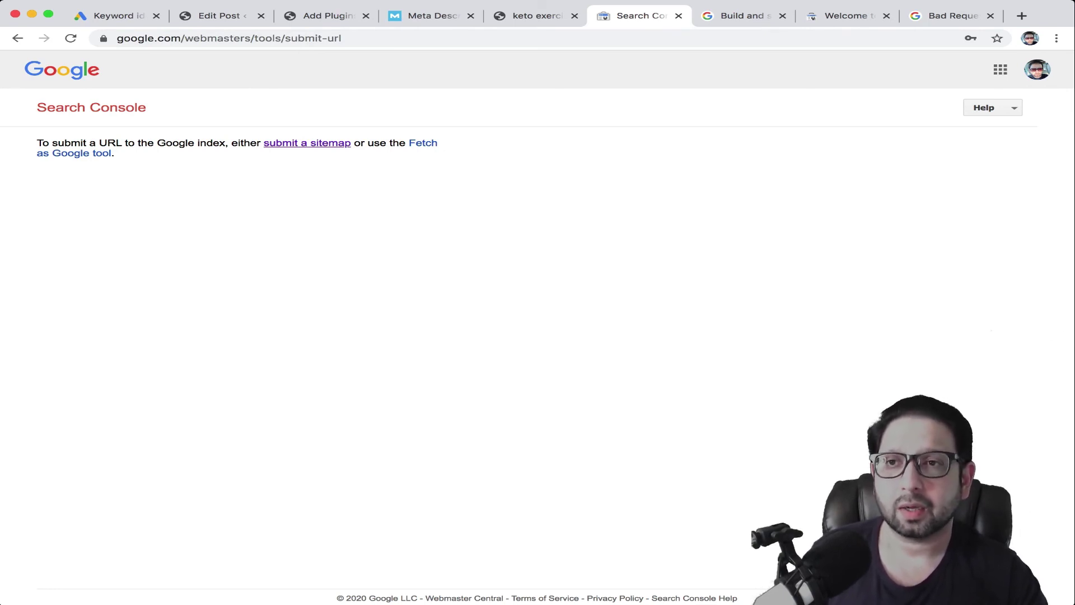
pyautogui.click(222, 16)
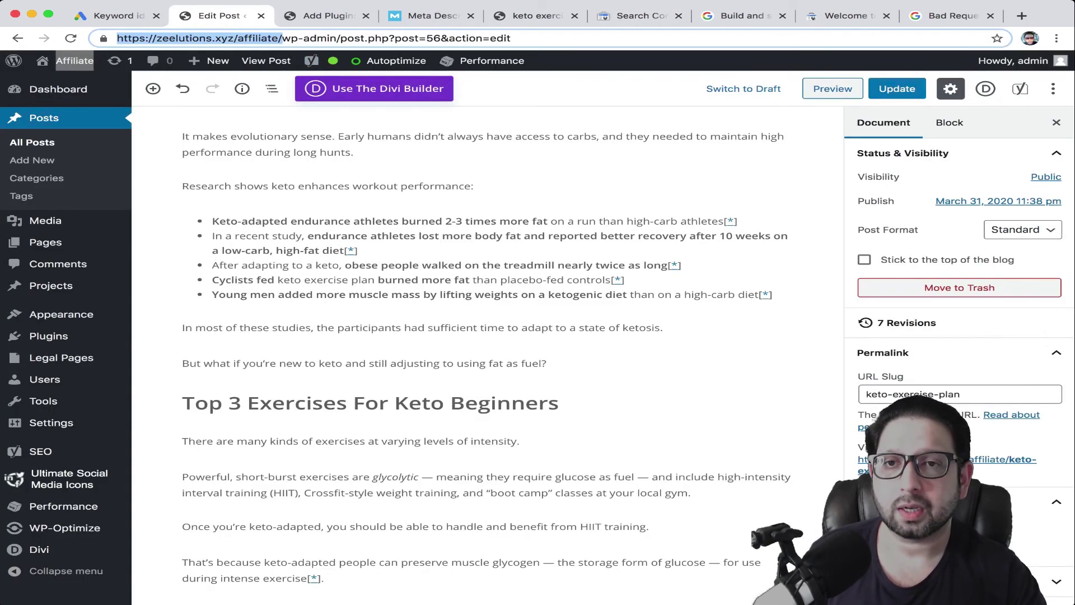
pyautogui.click(833, 89)
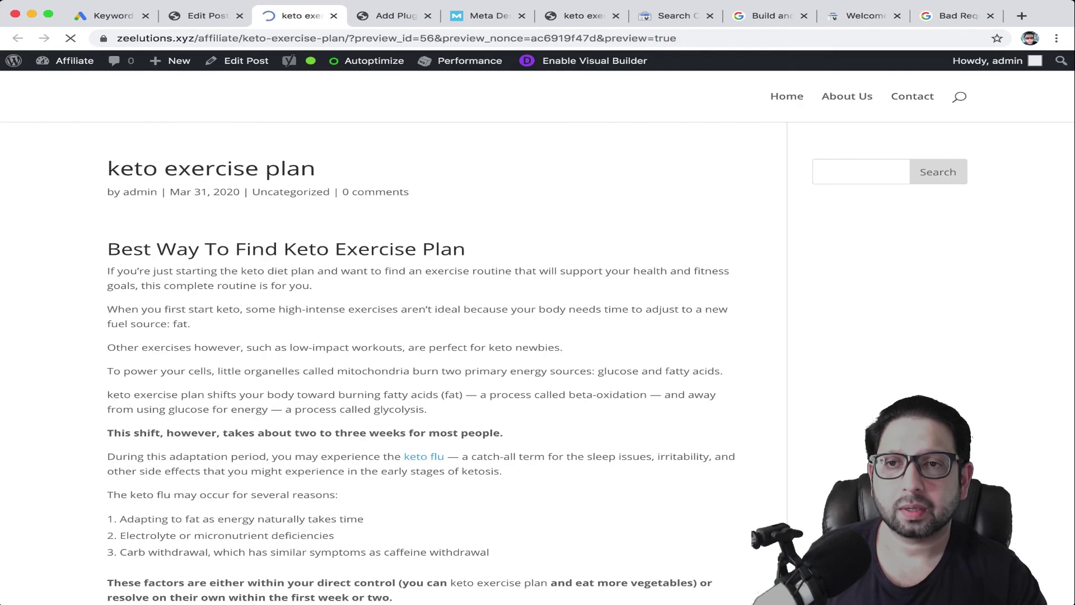
pyautogui.moveTo(348, 38); pyautogui.dragTo(114, 38)
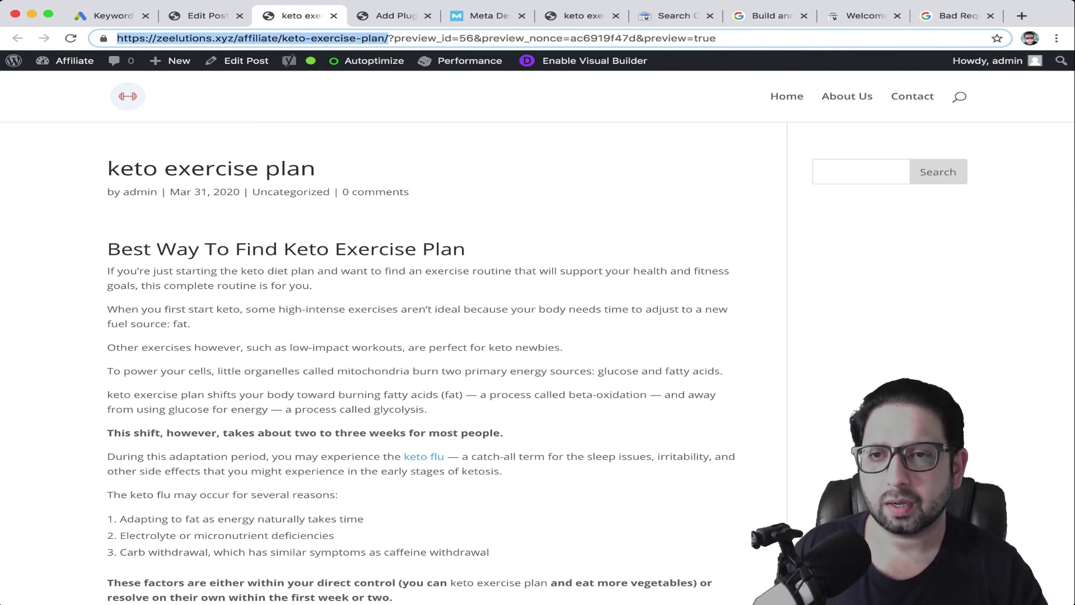
pyautogui.click(369, 37)
pyautogui.moveTo(385, 38); pyautogui.dragTo(117, 38)
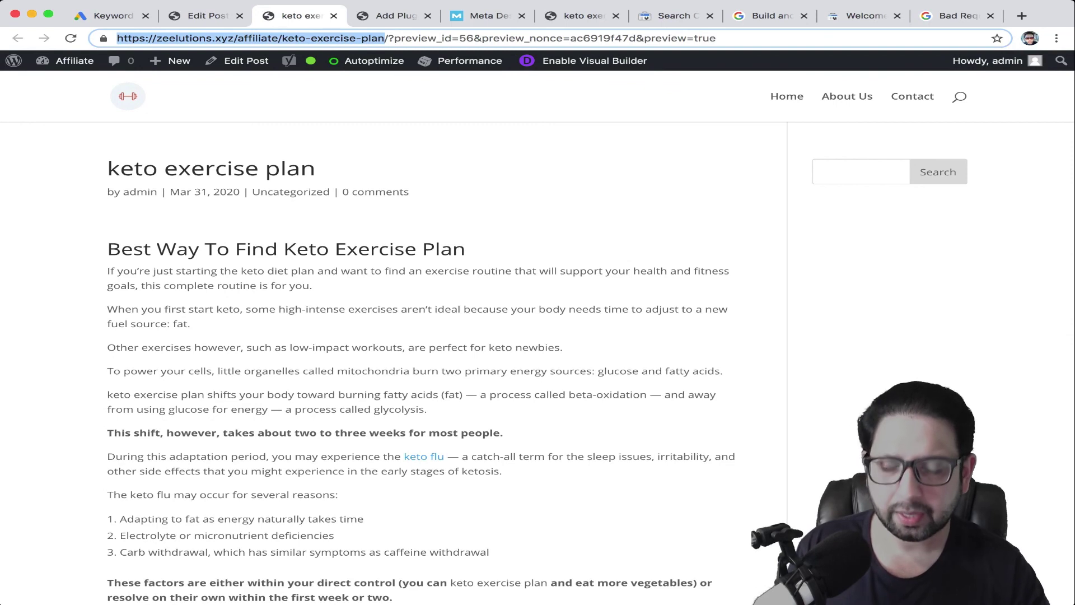